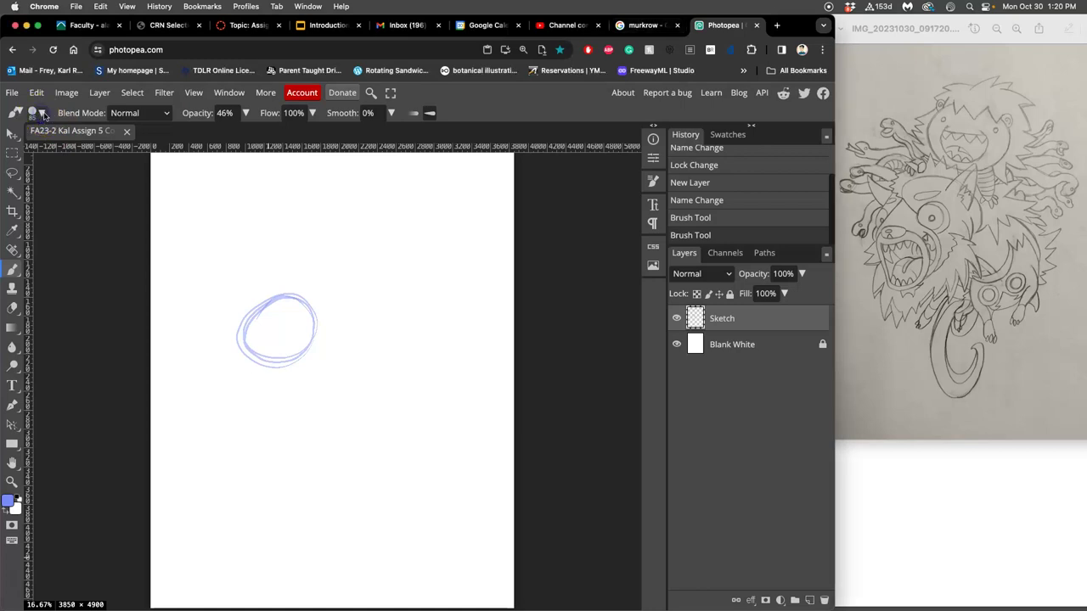
Check the brush settings and make the Sketch layer the drawing target.
click(42, 113)
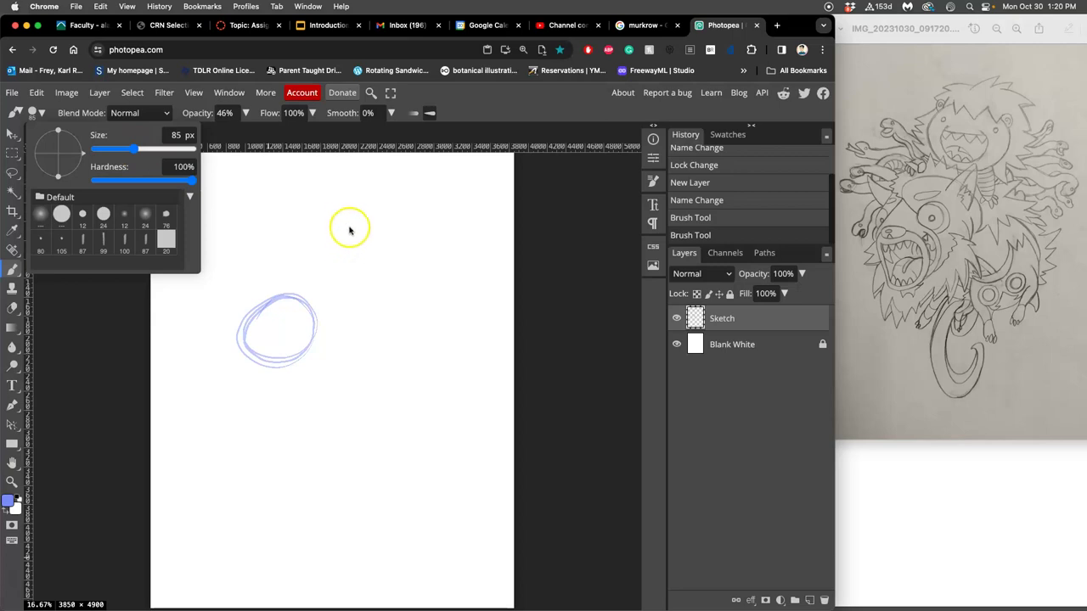
click(79, 323)
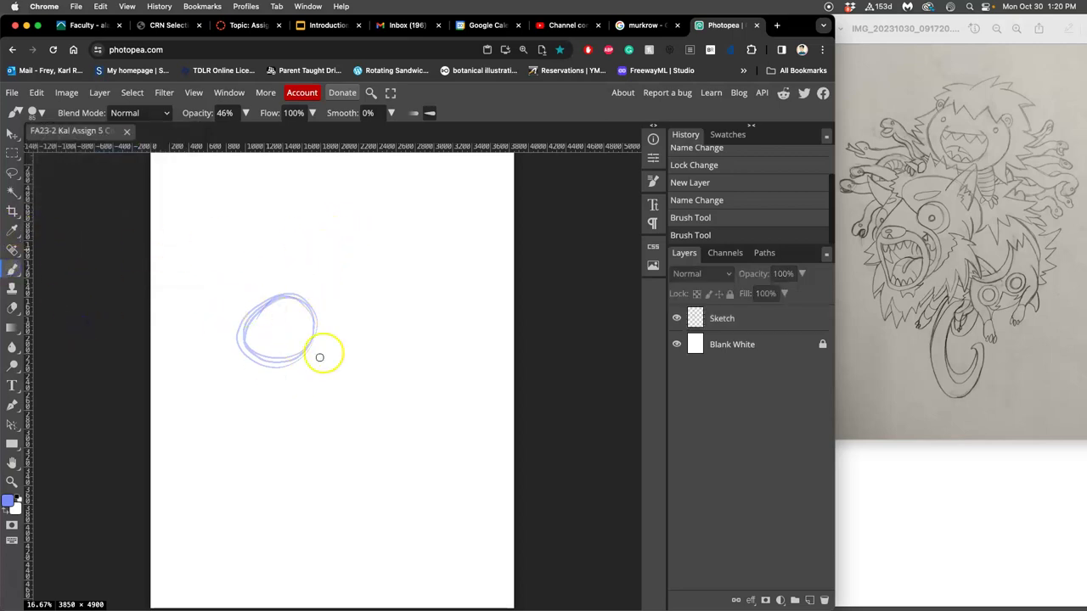
mouse_move(324, 335)
mouse_down()
mouse_move(260, 328)
mouse_move(238, 342)
mouse_up()
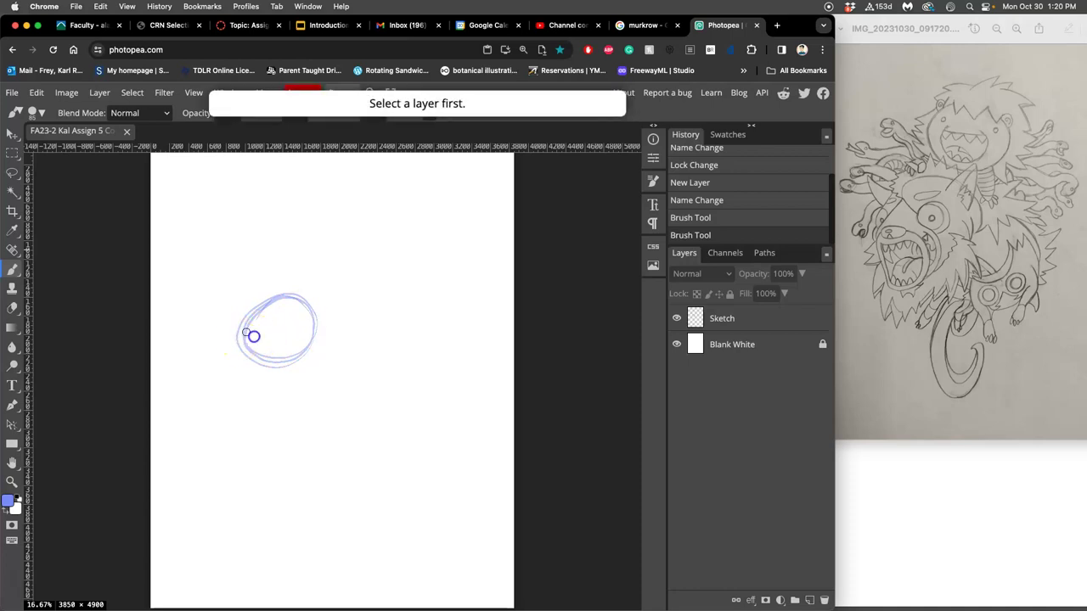
click(750, 316)
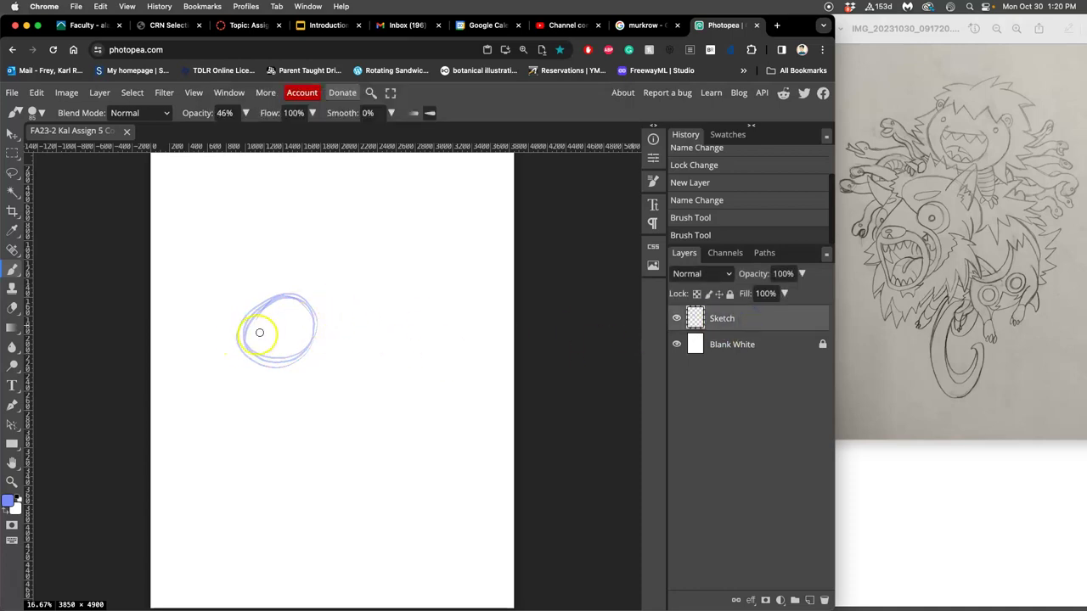
Rough out a wolf-like head with ears, eye area, cheeks and open jaws in blue.
mouse_move(250, 340)
mouse_down()
mouse_move(319, 317)
mouse_move(239, 339)
mouse_move(279, 341)
mouse_move(292, 326)
mouse_move(286, 347)
mouse_move(293, 324)
mouse_move(288, 344)
mouse_move(248, 335)
mouse_up()
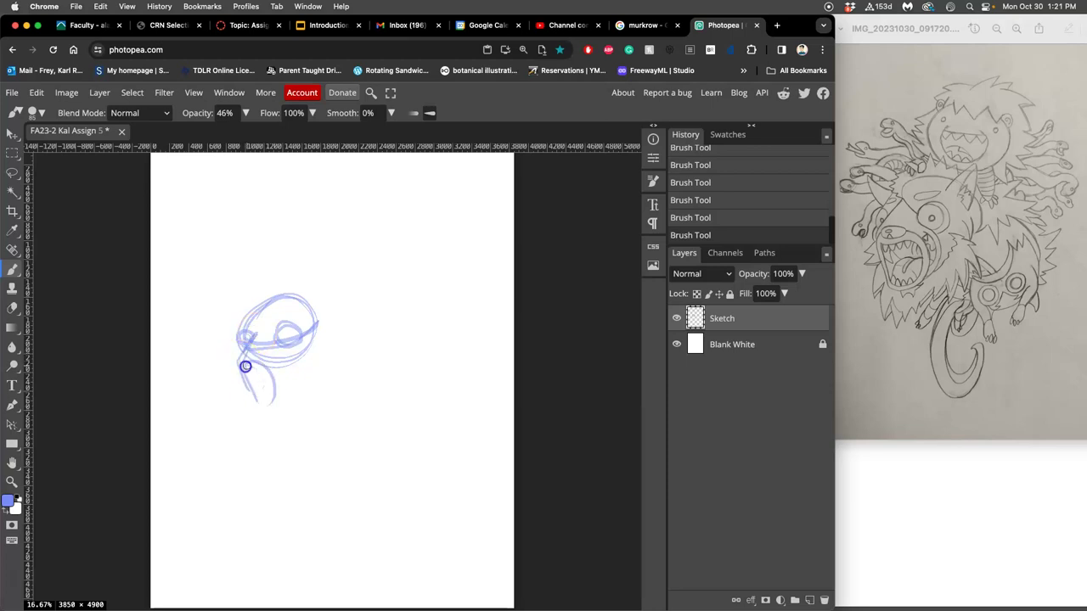
mouse_move(268, 361)
mouse_down()
mouse_move(272, 400)
mouse_move(256, 406)
mouse_up()
drag(284, 360, 277, 349)
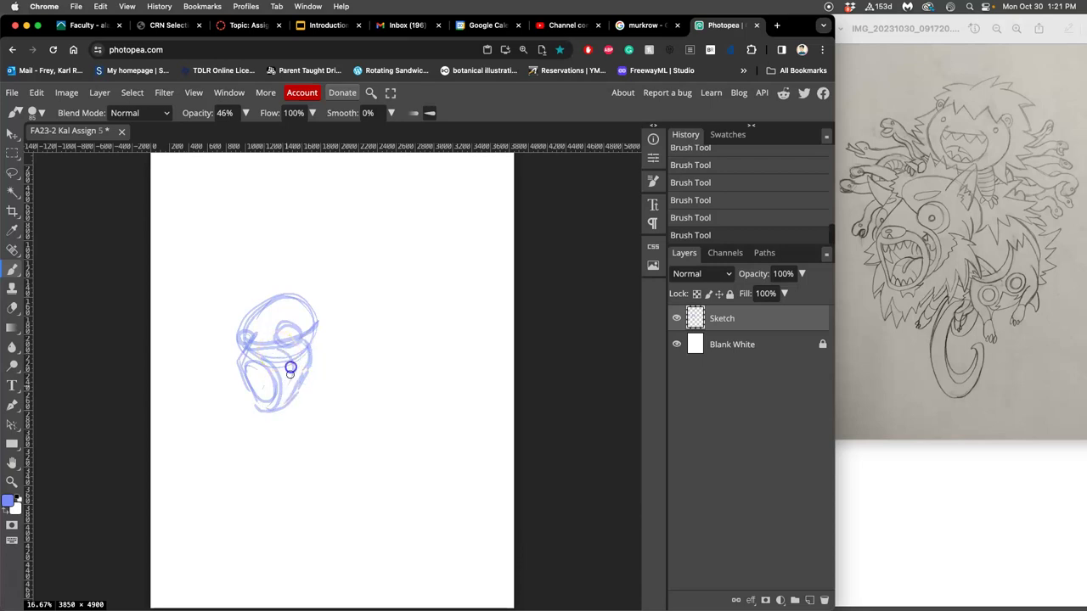
mouse_move(311, 309)
mouse_down()
mouse_move(287, 340)
mouse_move(288, 326)
mouse_move(245, 339)
mouse_move(313, 337)
mouse_up()
mouse_move(312, 272)
mouse_down()
mouse_move(309, 321)
mouse_move(309, 270)
mouse_up()
drag(254, 293, 240, 299)
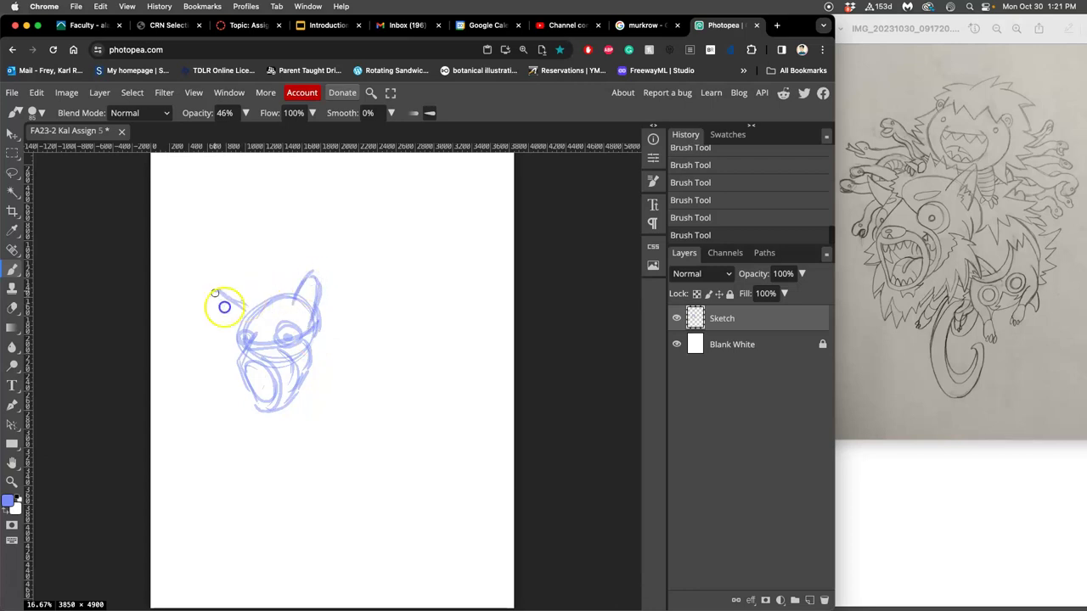
drag(248, 374, 248, 392)
mouse_move(316, 374)
mouse_down()
mouse_move(313, 331)
mouse_move(322, 410)
mouse_move(301, 400)
mouse_move(259, 429)
mouse_up()
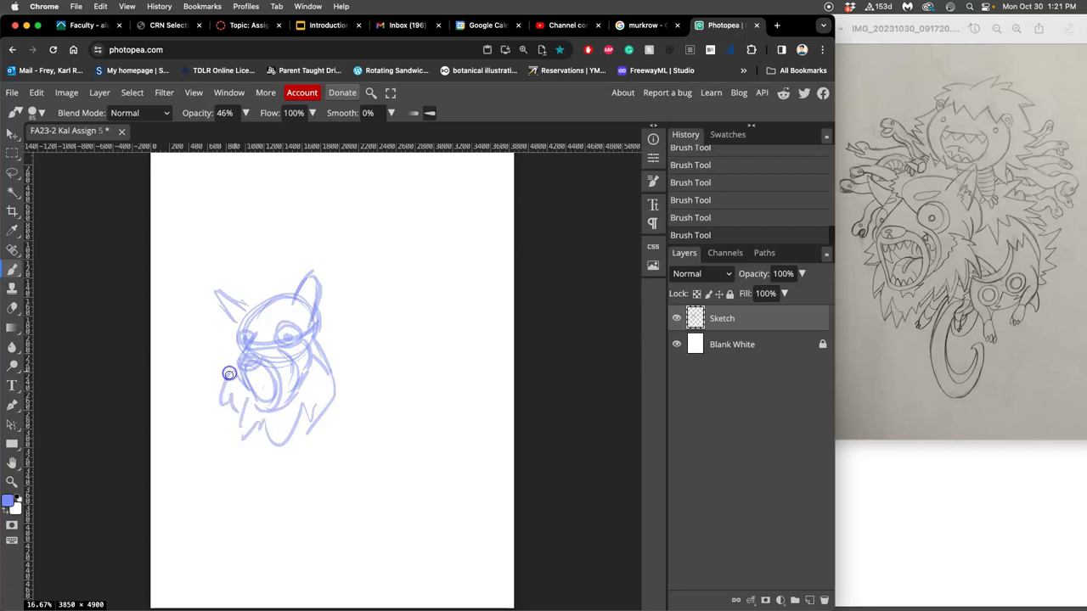
mouse_move(229, 375)
mouse_down()
mouse_move(262, 317)
mouse_move(272, 324)
mouse_move(256, 290)
mouse_move(326, 209)
mouse_move(307, 223)
mouse_move(339, 271)
mouse_move(276, 250)
mouse_move(366, 243)
mouse_move(274, 249)
mouse_move(351, 236)
mouse_move(326, 216)
mouse_move(311, 275)
mouse_move(326, 225)
mouse_up()
Mark the boy's eye and face lines, then sketch practice shapes along the right edge.
click(294, 236)
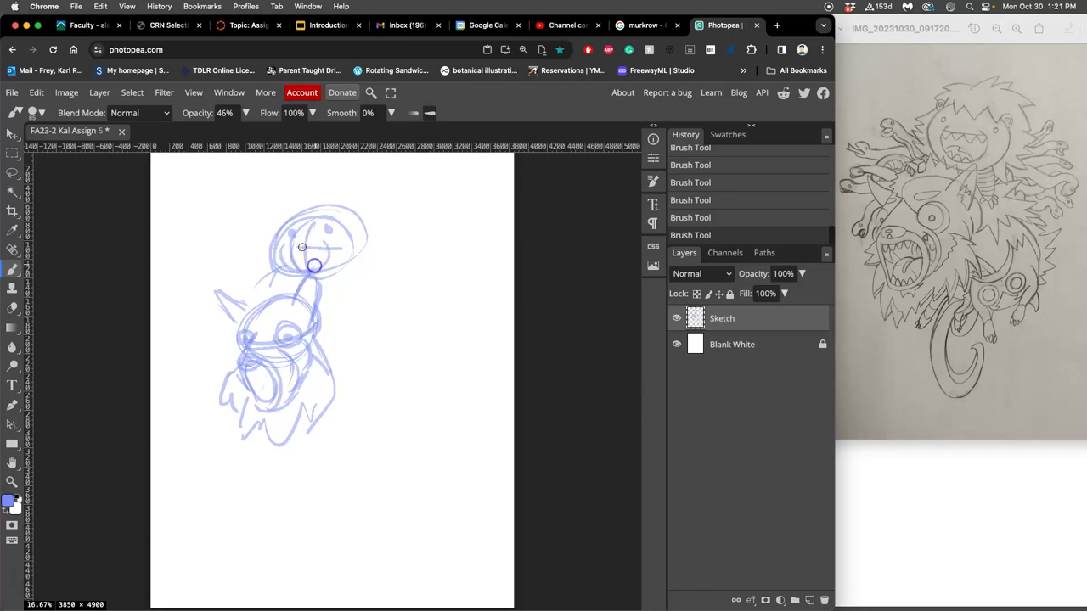
drag(299, 246, 272, 218)
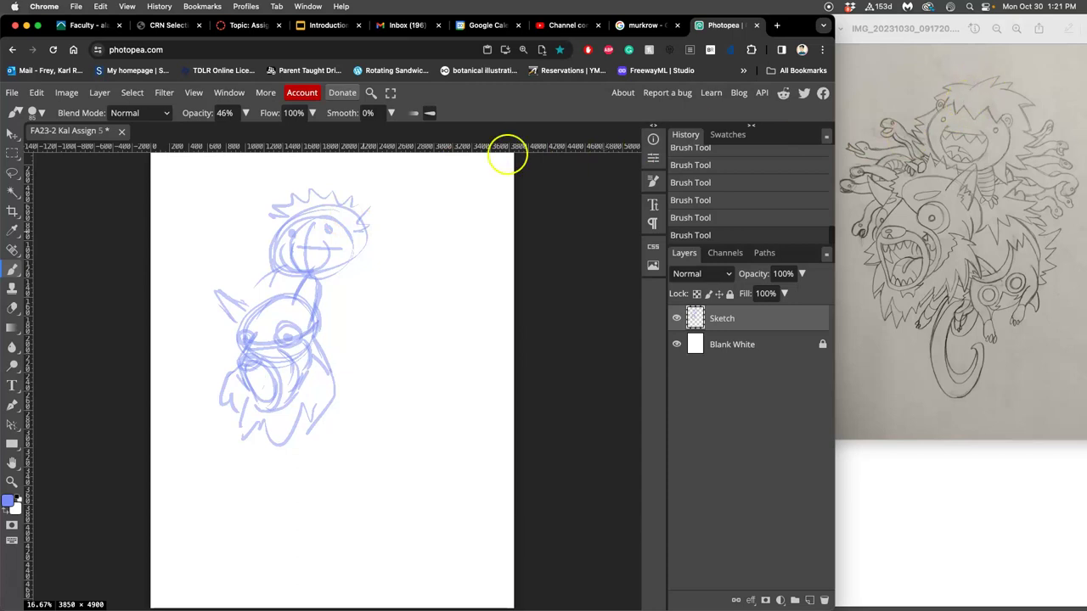
mouse_move(490, 163)
mouse_down()
mouse_move(495, 181)
mouse_move(475, 230)
mouse_up()
click(483, 244)
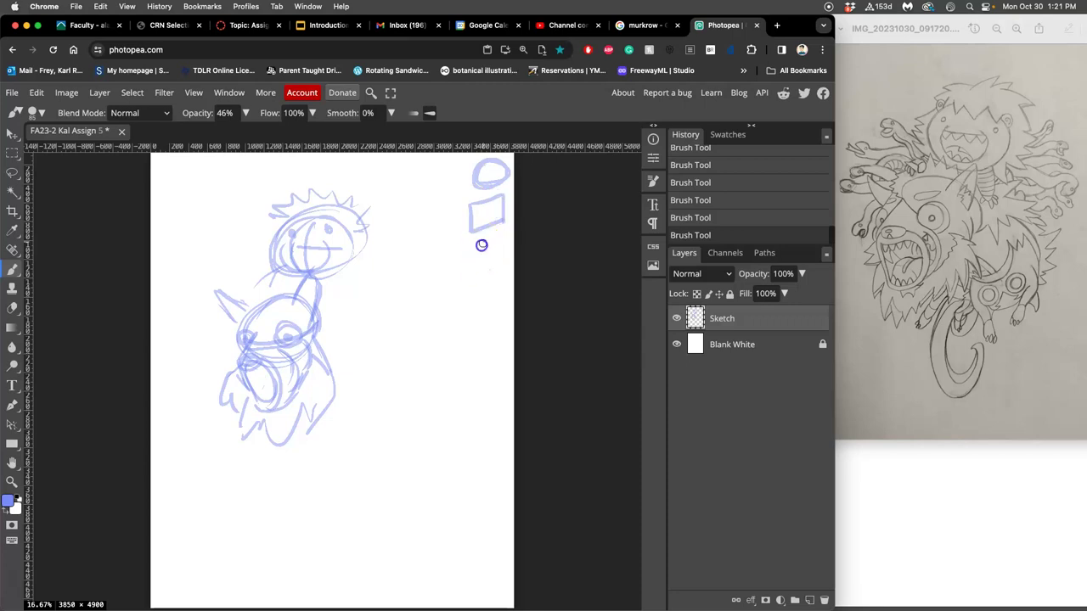
mouse_move(484, 287)
mouse_down()
mouse_move(470, 318)
mouse_move(498, 279)
mouse_move(499, 313)
mouse_up()
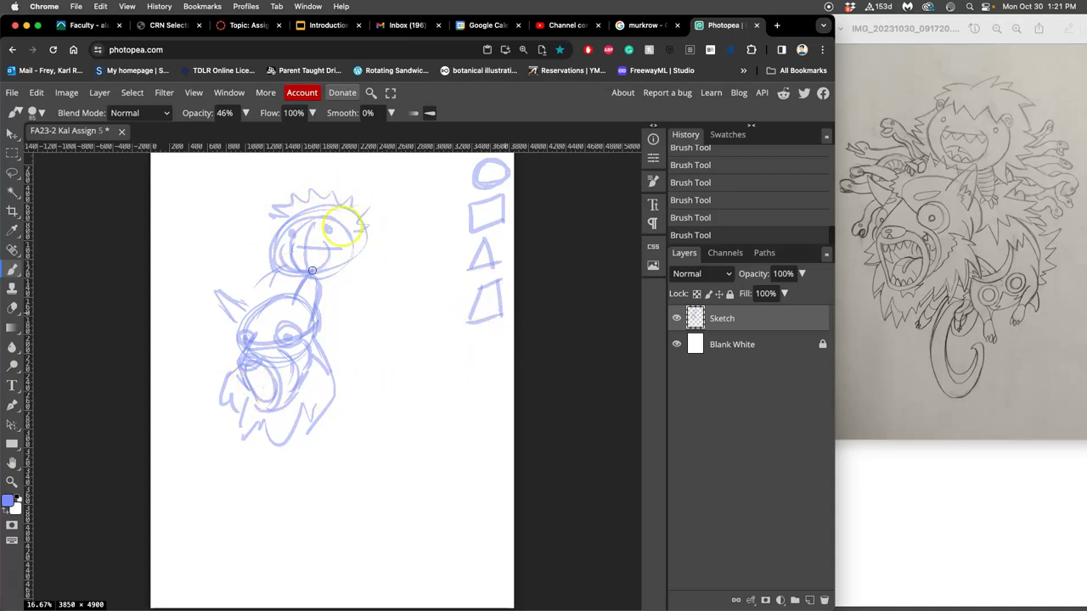
Arc spiky hair around the boy's head and sketch his chin.
mouse_move(351, 187)
mouse_down()
mouse_move(252, 229)
mouse_move(370, 252)
mouse_move(313, 177)
mouse_move(265, 249)
mouse_move(376, 213)
mouse_up()
mouse_move(254, 208)
mouse_down()
mouse_move(254, 223)
mouse_move(288, 215)
mouse_up()
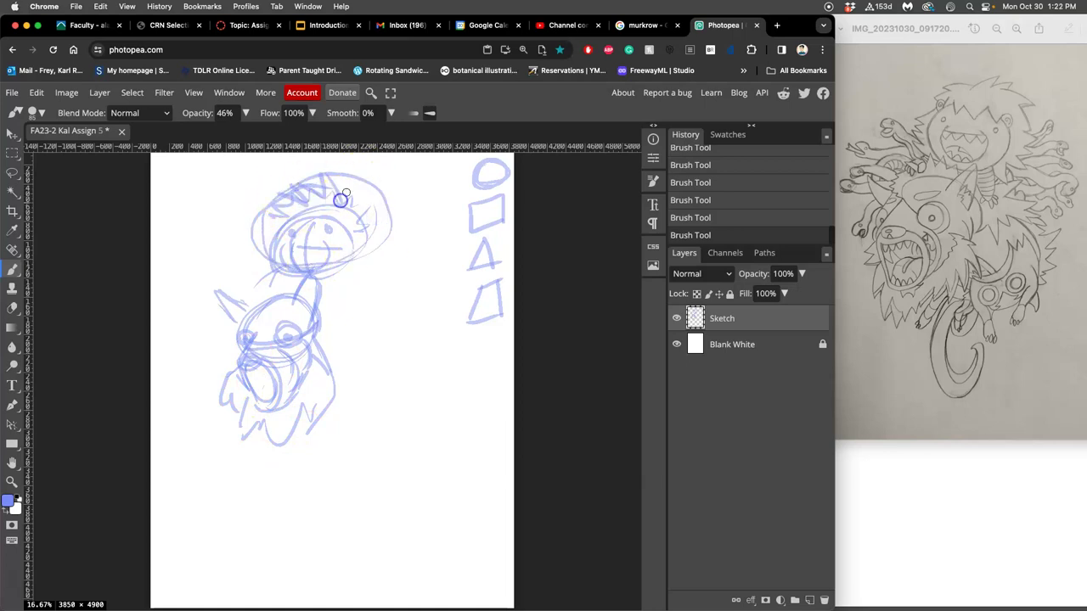
drag(389, 206, 380, 231)
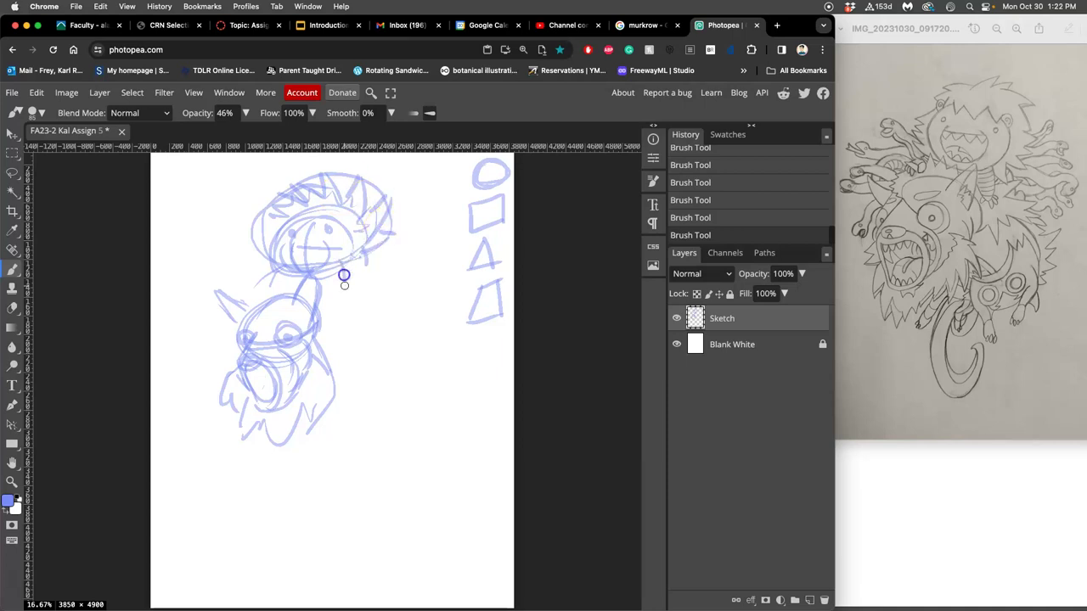
mouse_move(347, 271)
mouse_down()
mouse_move(281, 270)
mouse_move(248, 288)
mouse_up()
Brush fur down the neck's right side, the lower body and legs, and a large tail loop.
mouse_move(347, 296)
mouse_down()
mouse_move(328, 307)
mouse_move(359, 304)
mouse_up()
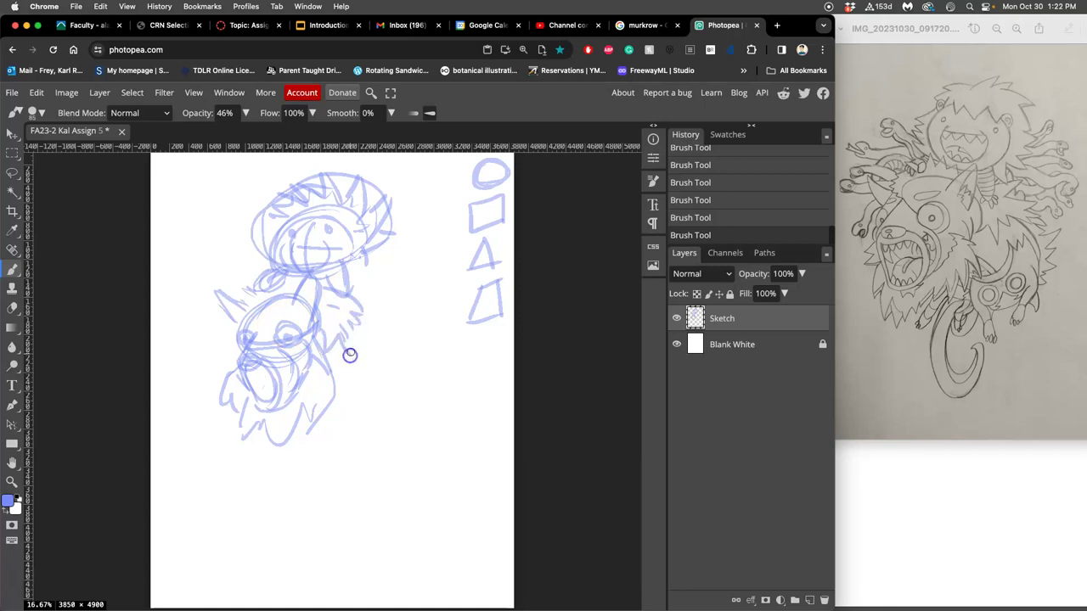
mouse_move(369, 311)
mouse_down()
mouse_move(339, 368)
mouse_move(365, 379)
mouse_move(357, 334)
mouse_move(391, 405)
mouse_move(364, 383)
mouse_move(315, 425)
mouse_move(344, 404)
mouse_up()
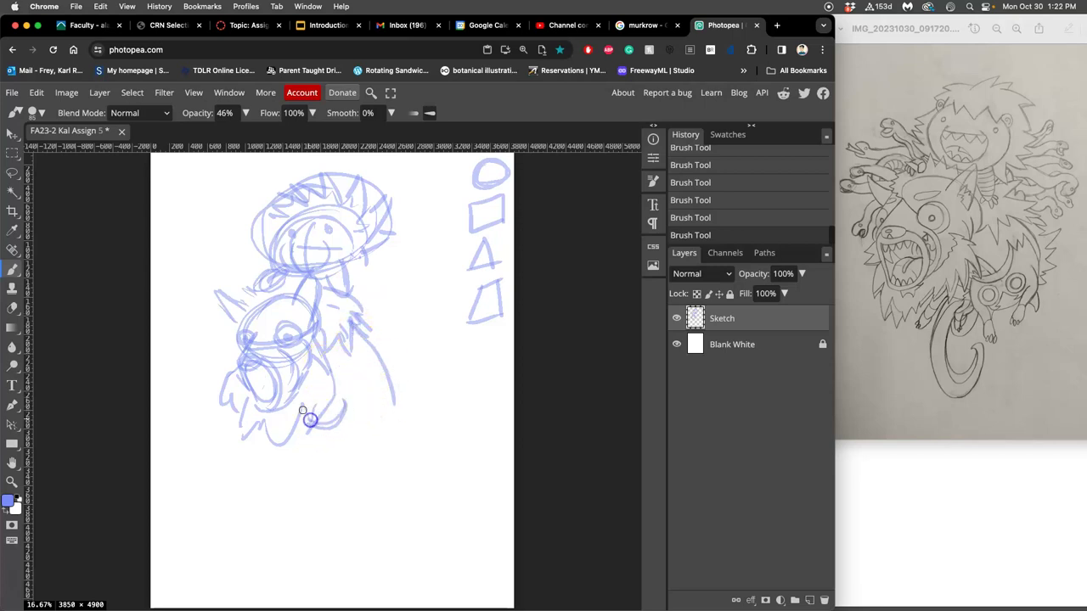
mouse_move(311, 446)
mouse_down()
mouse_move(362, 408)
mouse_move(366, 378)
mouse_move(382, 418)
mouse_move(371, 467)
mouse_move(360, 446)
mouse_move(326, 477)
mouse_move(335, 433)
mouse_move(323, 474)
mouse_move(336, 488)
mouse_move(342, 477)
mouse_move(334, 497)
mouse_move(365, 457)
mouse_move(384, 479)
mouse_move(372, 455)
mouse_move(335, 454)
mouse_move(313, 380)
mouse_move(278, 414)
mouse_move(289, 450)
mouse_move(266, 429)
mouse_up()
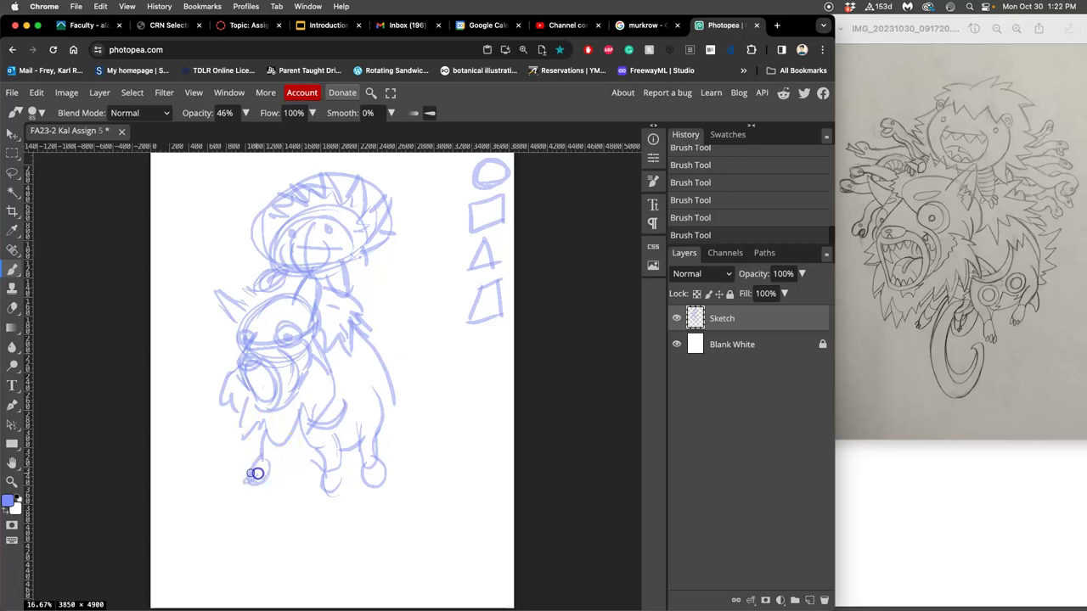
drag(266, 461, 274, 456)
mouse_move(270, 469)
mouse_down()
mouse_move(334, 556)
mouse_move(348, 496)
mouse_move(329, 501)
mouse_move(344, 512)
mouse_move(301, 501)
mouse_move(300, 476)
mouse_up()
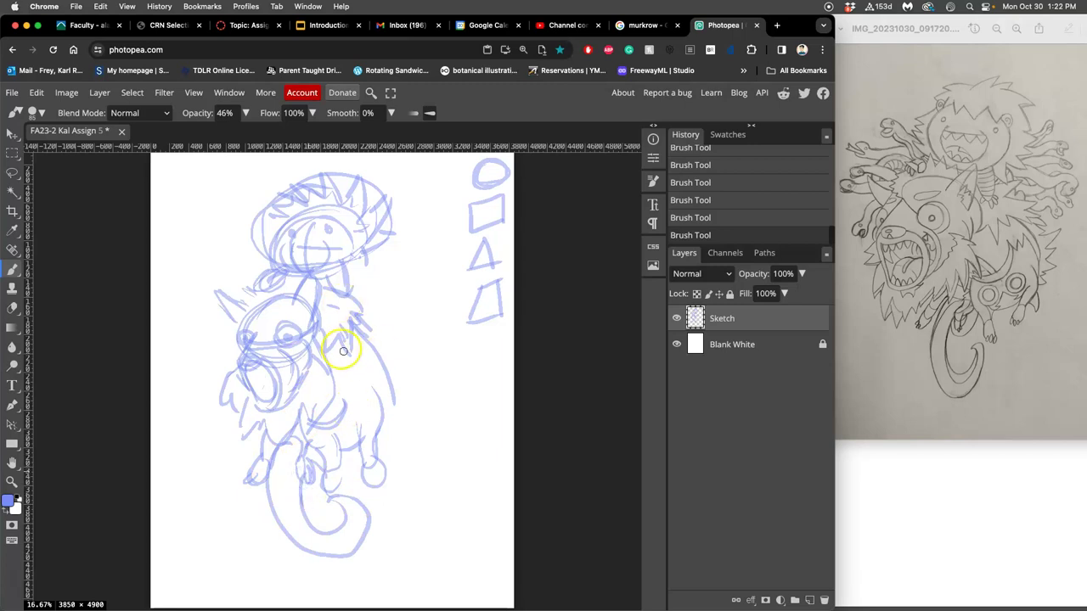
Add fur zigzags across the torso, mouth and chest lines, and marks over the eye.
mouse_move(339, 348)
mouse_down()
mouse_move(354, 396)
mouse_move(328, 383)
mouse_move(354, 360)
mouse_move(349, 412)
mouse_move(370, 357)
mouse_up()
mouse_move(323, 396)
mouse_down()
mouse_move(283, 359)
mouse_move(254, 372)
mouse_move(255, 400)
mouse_move(332, 376)
mouse_move(395, 398)
mouse_up()
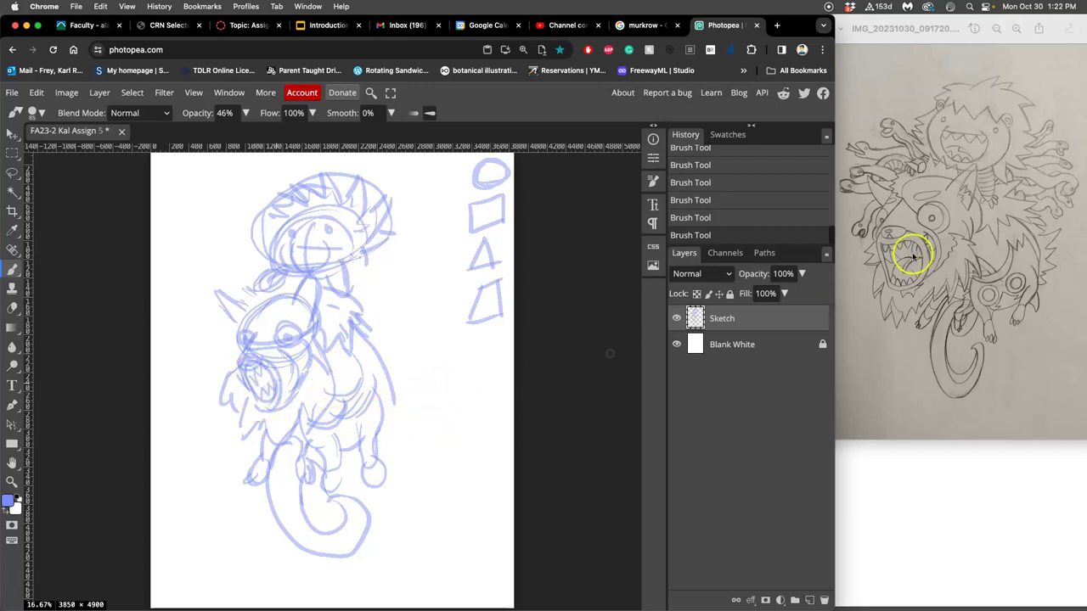
mouse_move(290, 314)
mouse_down()
mouse_move(245, 278)
mouse_move(247, 303)
mouse_move(277, 299)
mouse_move(263, 323)
mouse_up()
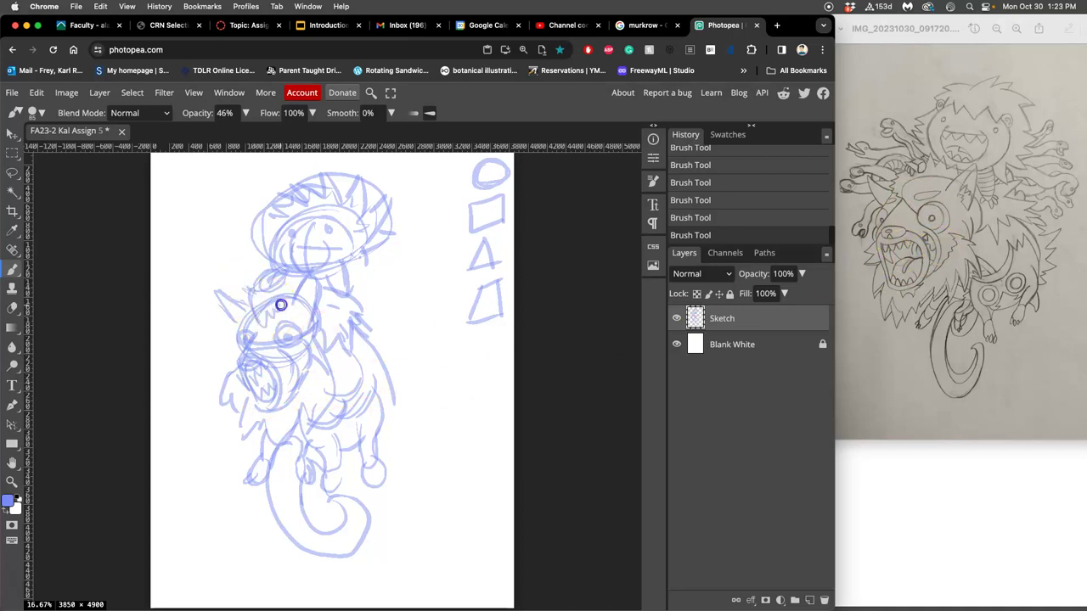
click(412, 346)
mouse_move(379, 394)
mouse_down()
mouse_move(393, 314)
mouse_move(392, 332)
mouse_move(360, 301)
mouse_up()
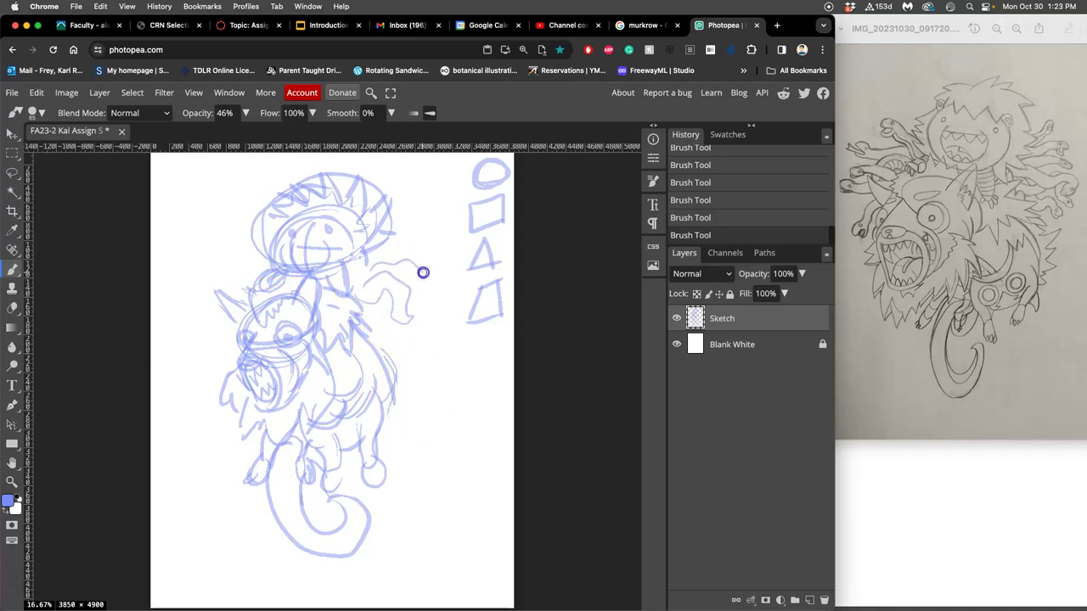
Add strands beside the boy's head and fur along the left ear, cheek, shoulder and torso.
drag(402, 228, 408, 195)
drag(255, 230, 232, 226)
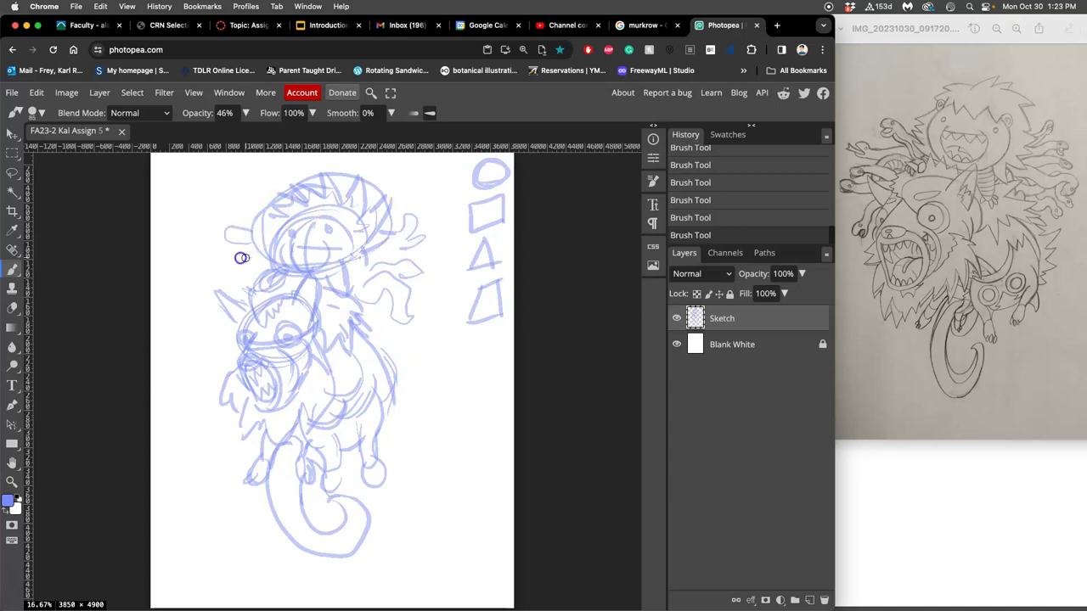
mouse_move(251, 258)
mouse_down()
mouse_move(241, 295)
mouse_move(207, 271)
mouse_move(268, 266)
mouse_move(250, 287)
mouse_move(250, 275)
mouse_move(219, 288)
mouse_move(290, 276)
mouse_move(295, 386)
mouse_move(271, 306)
mouse_up()
mouse_move(223, 337)
mouse_down()
mouse_move(213, 311)
mouse_move(226, 303)
mouse_up()
drag(415, 466, 370, 419)
mouse_move(231, 363)
mouse_down()
mouse_move(219, 347)
mouse_move(224, 308)
mouse_move(204, 338)
mouse_up()
mouse_move(392, 364)
mouse_down()
mouse_move(416, 396)
mouse_move(400, 381)
mouse_move(413, 377)
mouse_up()
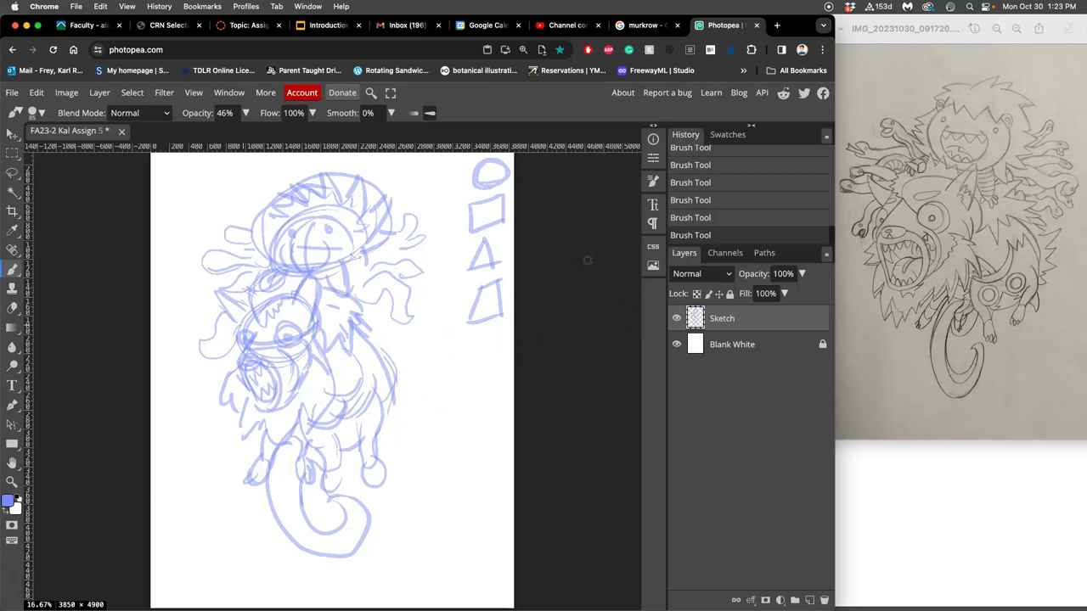
Close the reference photo and apply Image Size, keeping the document at 3850 × 4900 pixels.
click(979, 233)
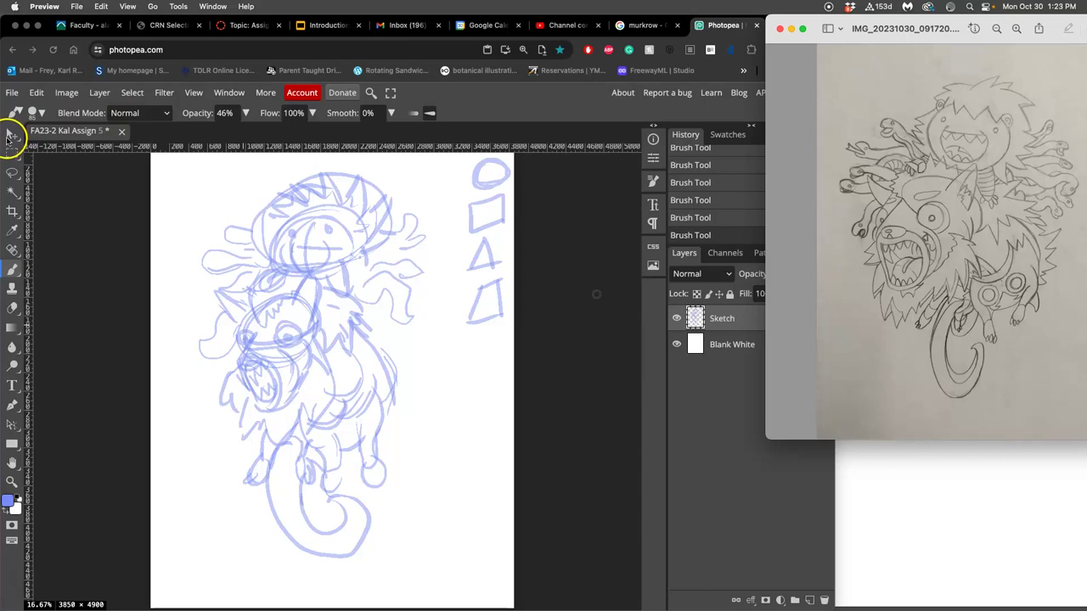
click(779, 28)
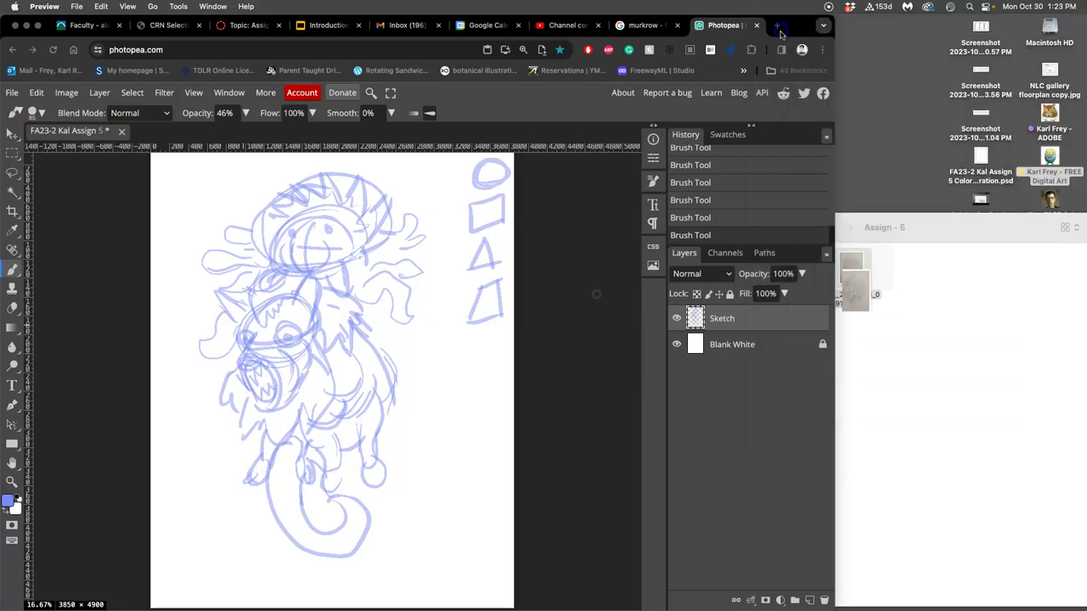
click(74, 98)
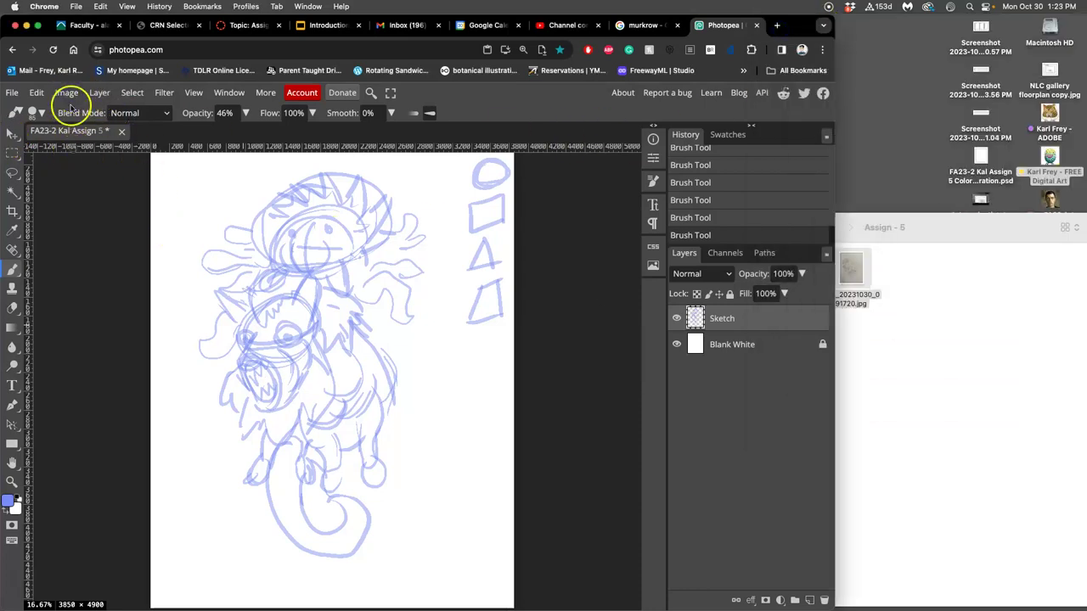
click(68, 95)
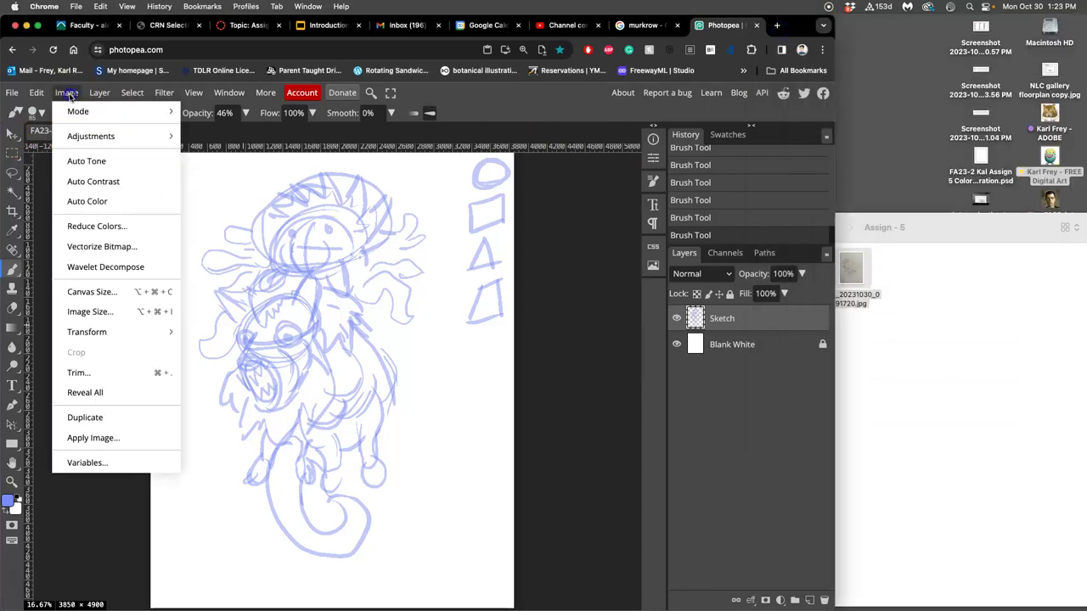
click(90, 314)
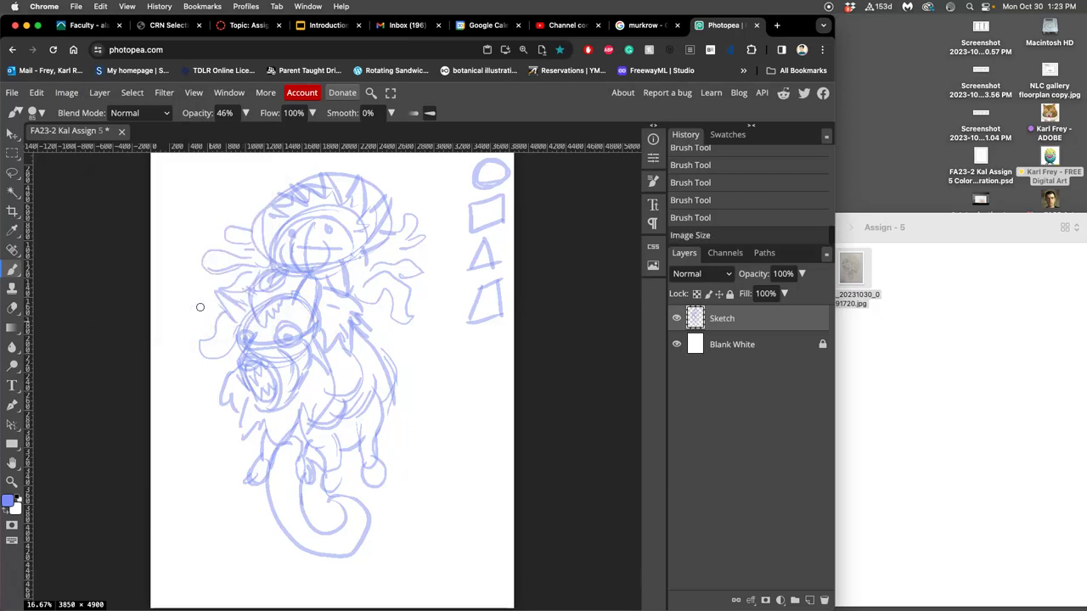
Place the pencil-sketch photo from Finder onto the canvas and commit it.
click(984, 276)
click(850, 270)
drag(850, 276, 333, 330)
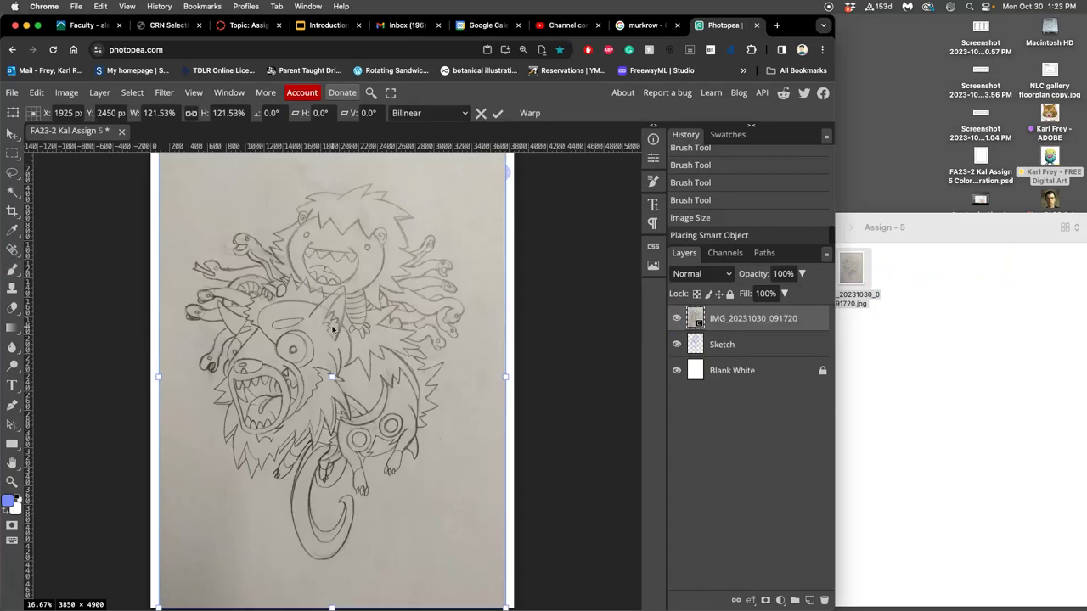
click(333, 321)
click(677, 319)
key(Return)
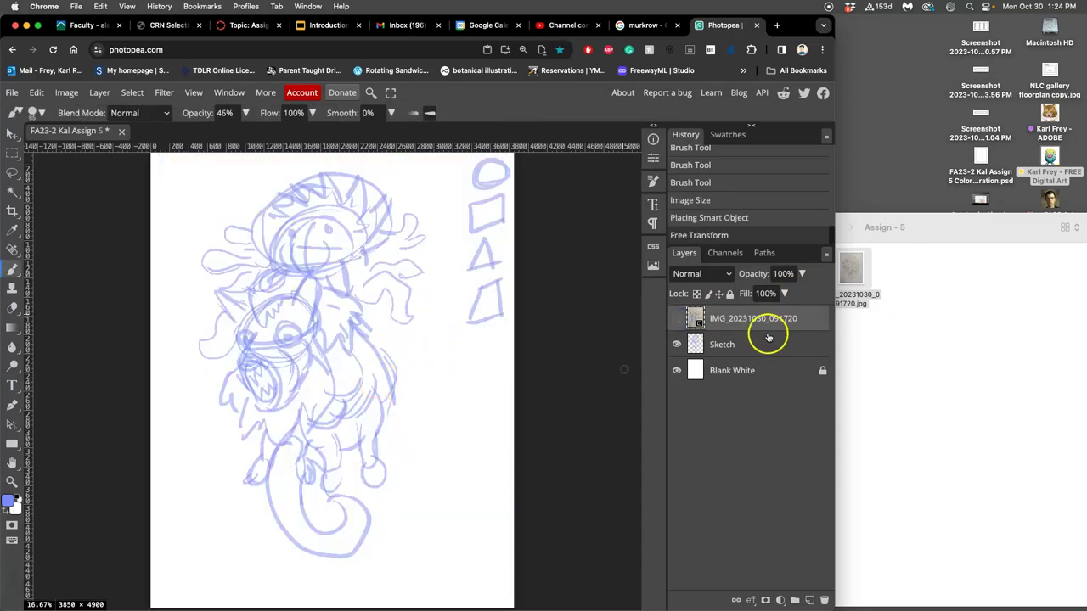
click(676, 318)
Lower the photo layer's opacity to about 49% and lock it.
click(770, 319)
click(802, 274)
drag(796, 293, 772, 294)
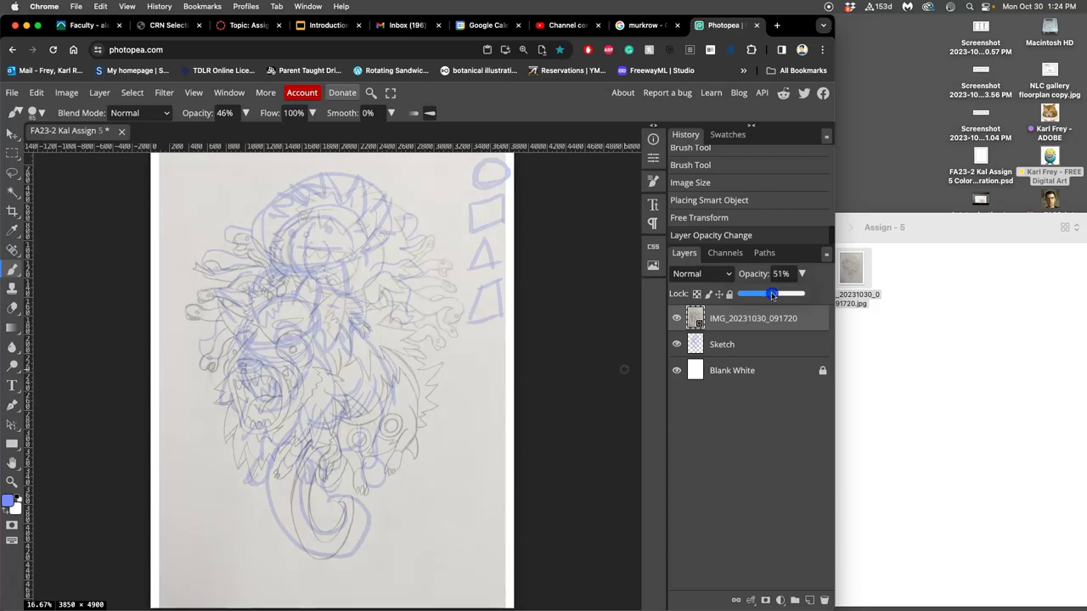
click(677, 344)
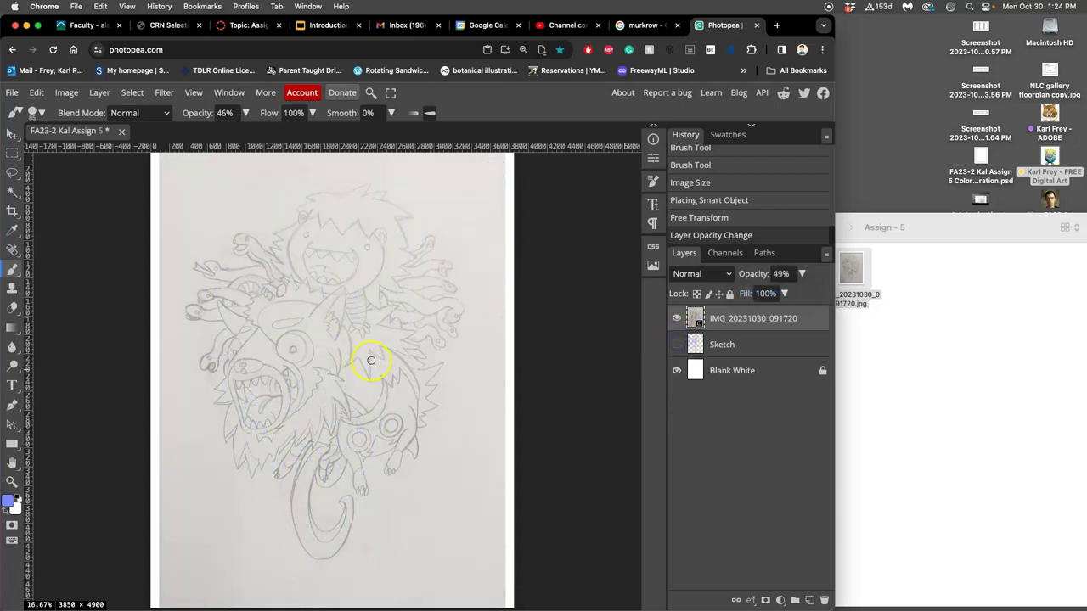
click(730, 294)
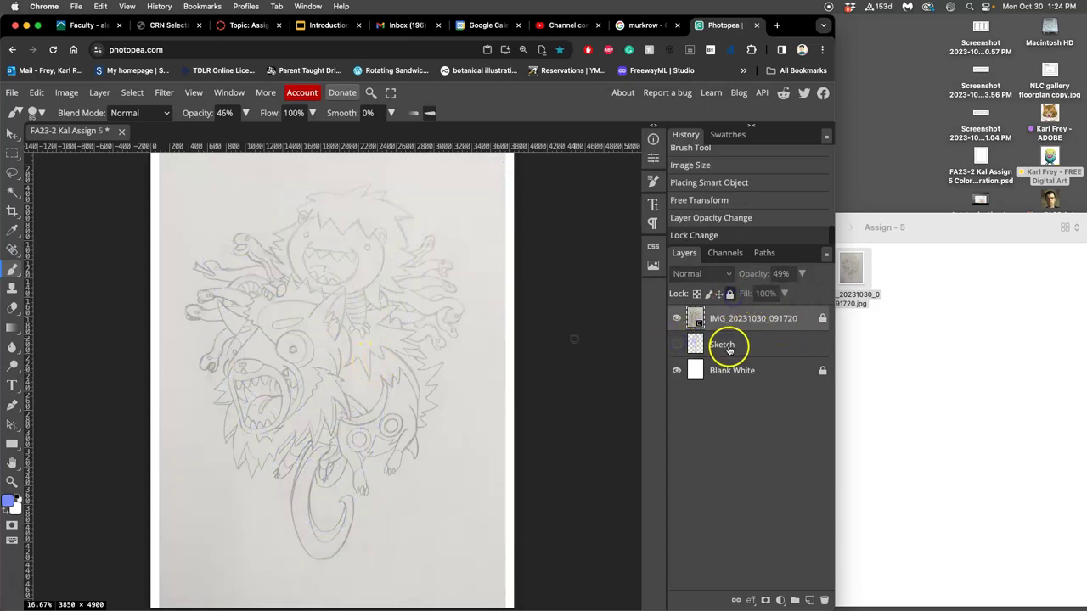
Lock and hide the Sketch layer, leaving the photo layer selected.
click(677, 344)
click(721, 343)
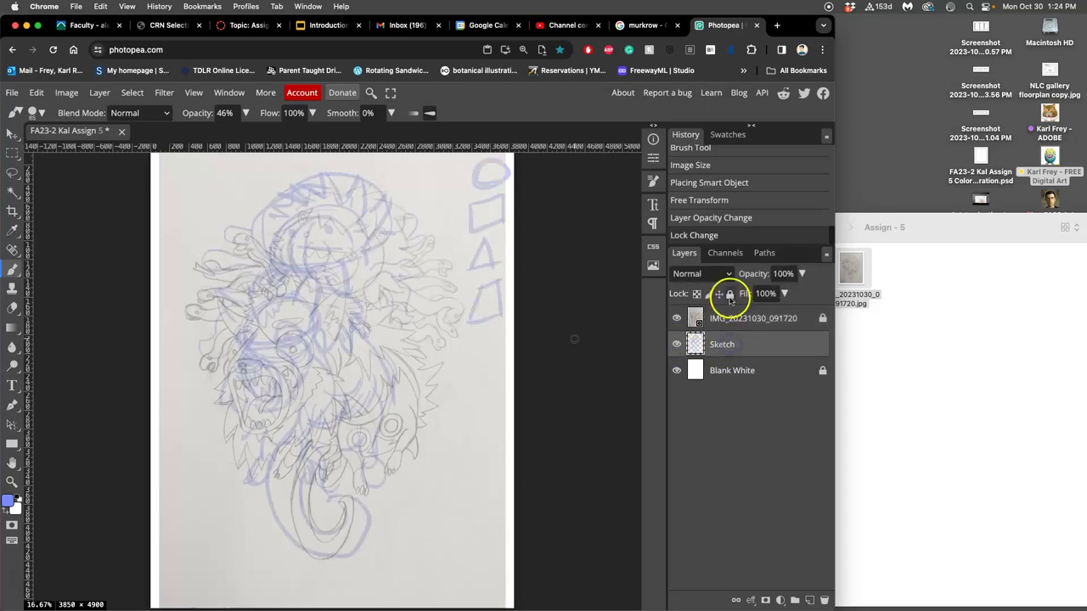
click(729, 295)
click(675, 343)
click(413, 211)
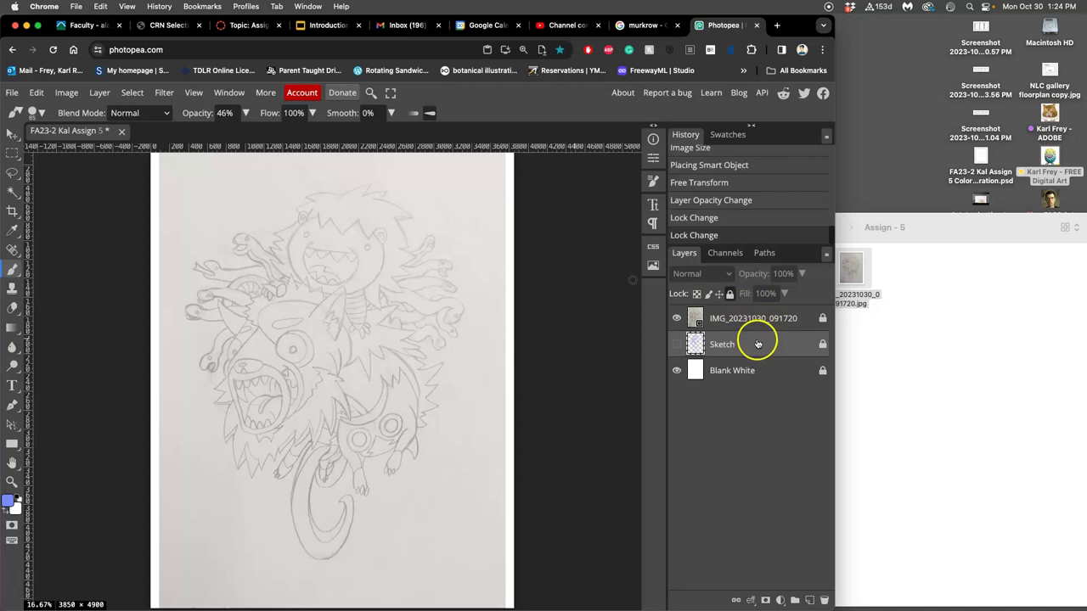
click(676, 370)
click(676, 370)
click(768, 321)
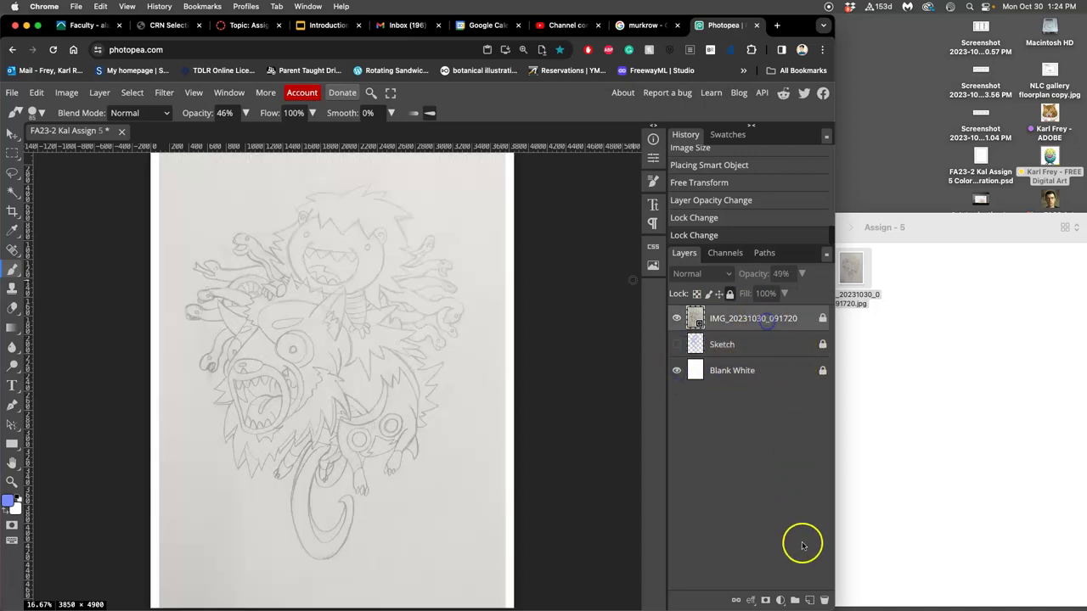
Add a new layer named 'Inked Line Art' above the photo layer and select it.
click(810, 600)
double_click(720, 321)
key(BackSpace)
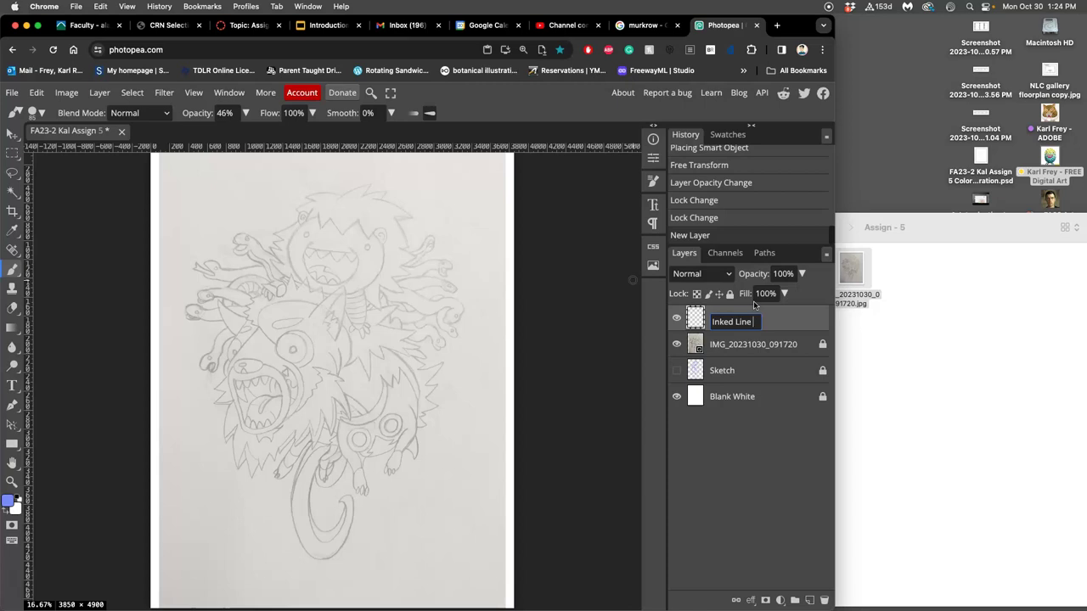
text(Inked Line Art)
click(801, 312)
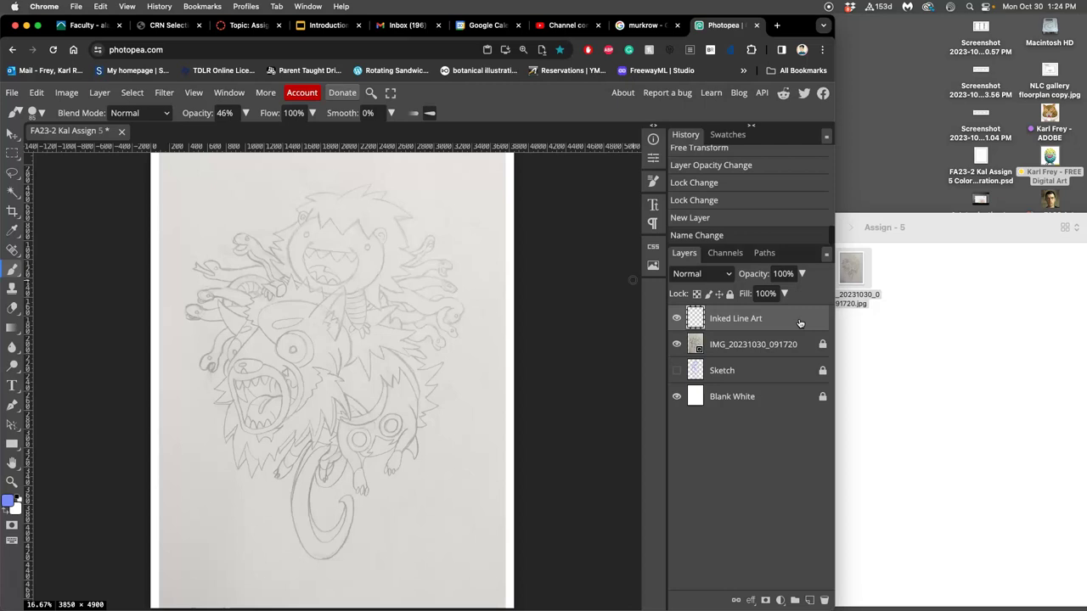
click(695, 318)
click(615, 342)
Draw three test strokes near the top right, then undo them.
drag(467, 178, 431, 222)
mouse_move(482, 195)
mouse_down()
mouse_move(444, 248)
mouse_move(475, 270)
mouse_up()
drag(491, 278, 484, 293)
key(super+z)
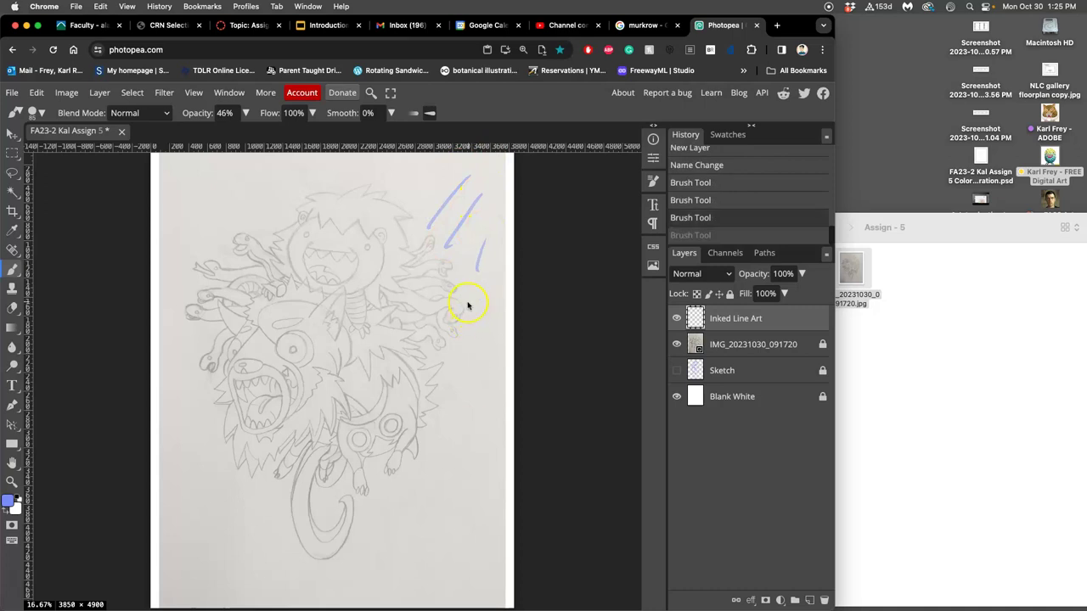
key(super+z)
key(super+z)
key(super+z)
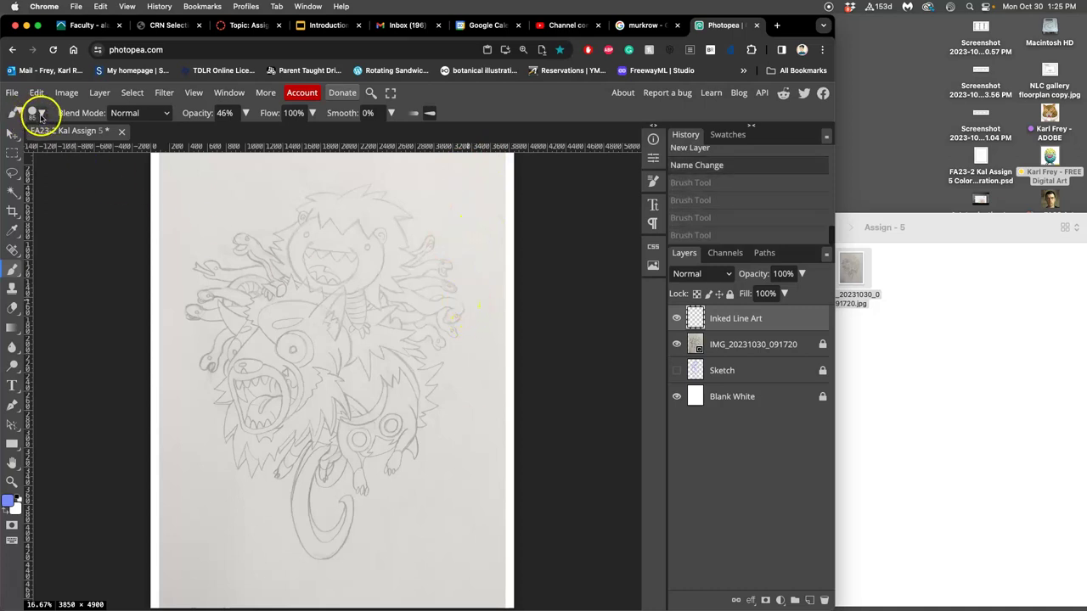
Set the brush size to about 80 px and its opacity to 100%.
click(41, 116)
mouse_move(135, 151)
mouse_down()
mouse_move(111, 155)
mouse_move(133, 155)
mouse_up()
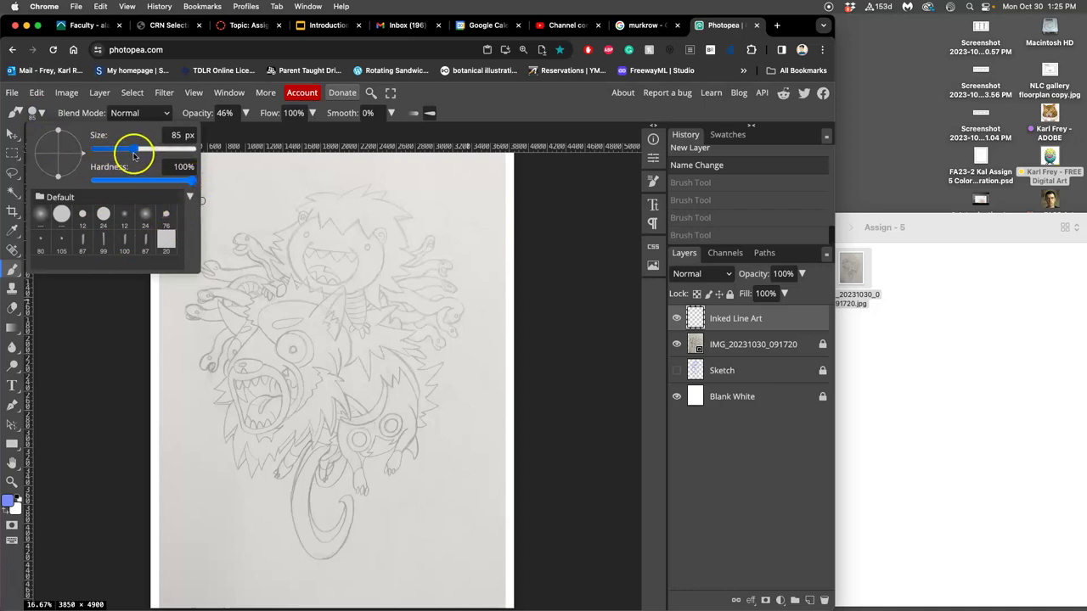
drag(127, 146, 133, 149)
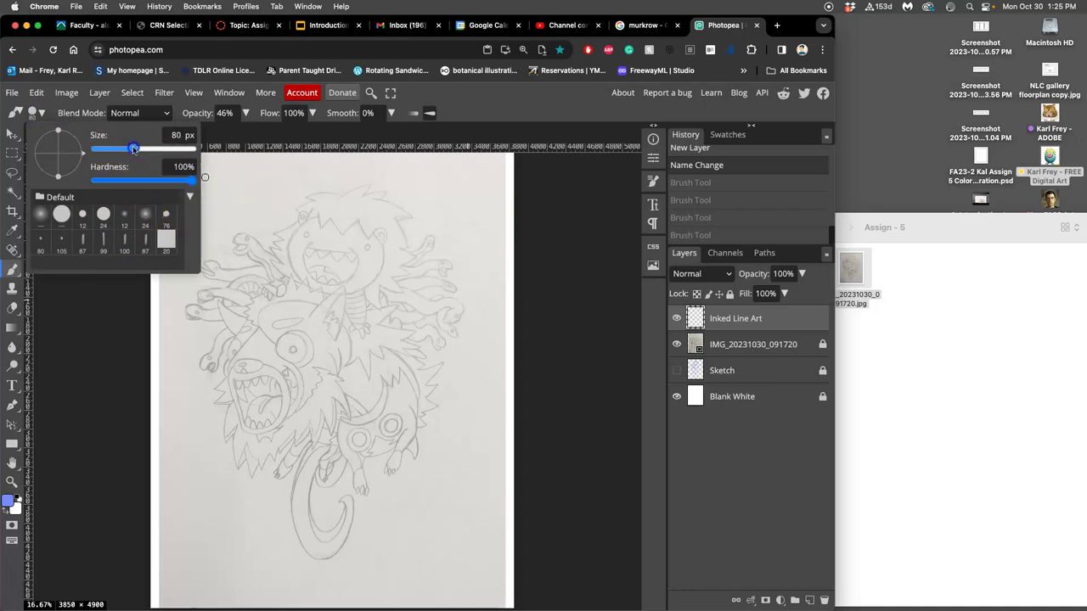
click(443, 114)
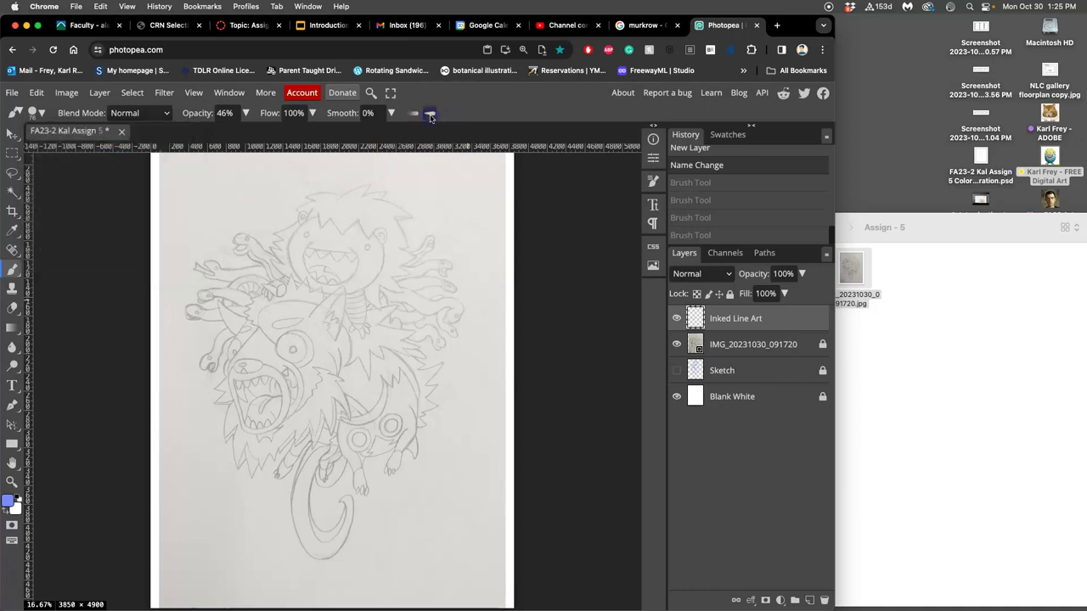
click(245, 113)
click(216, 134)
drag(215, 135, 248, 133)
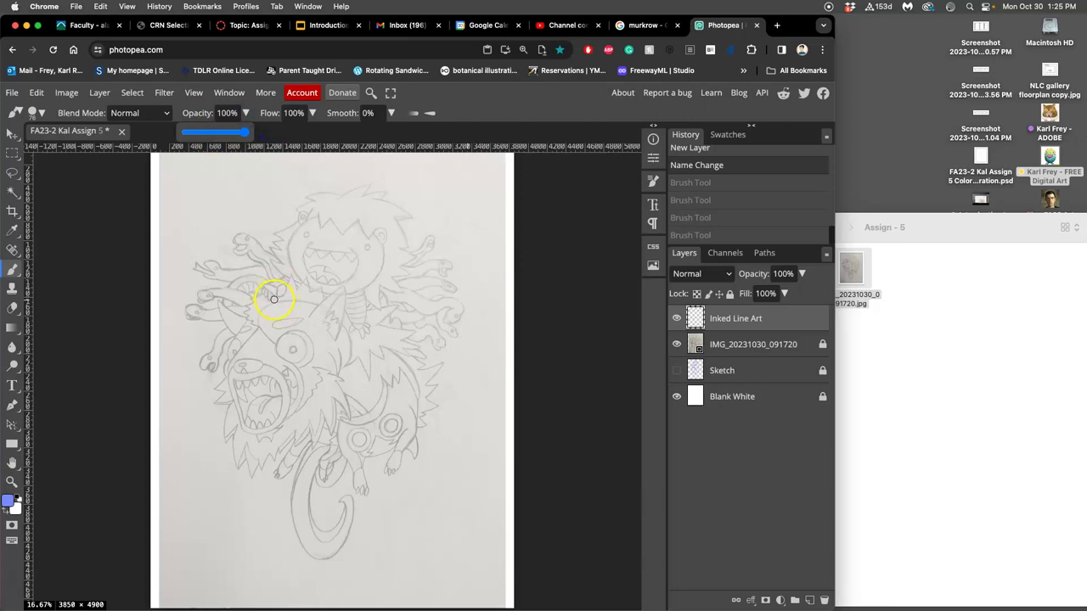
Choose pure black #000000 as the foreground colour.
click(16, 500)
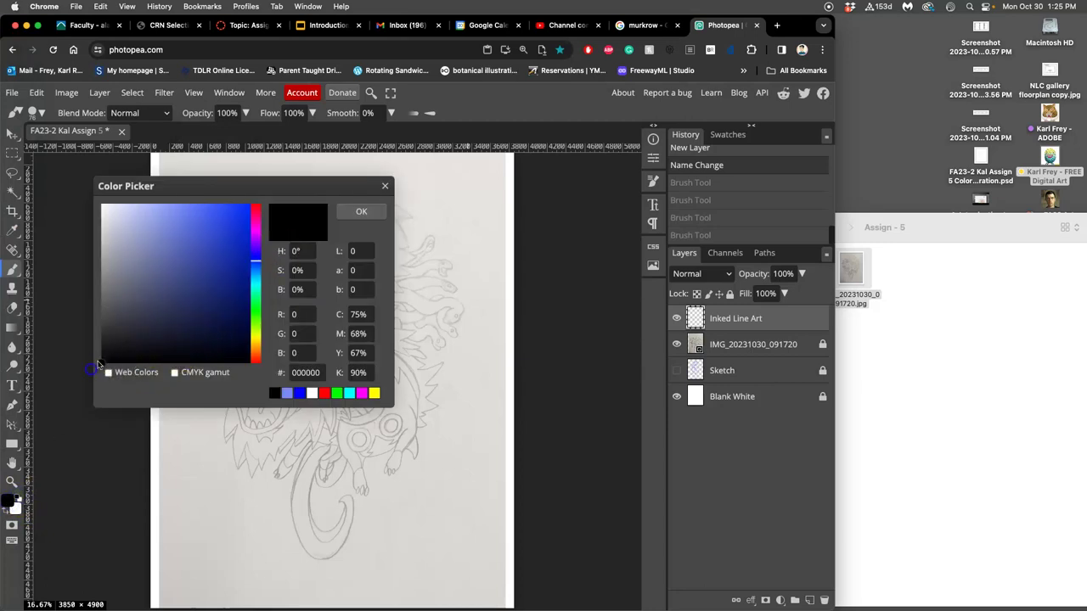
click(365, 212)
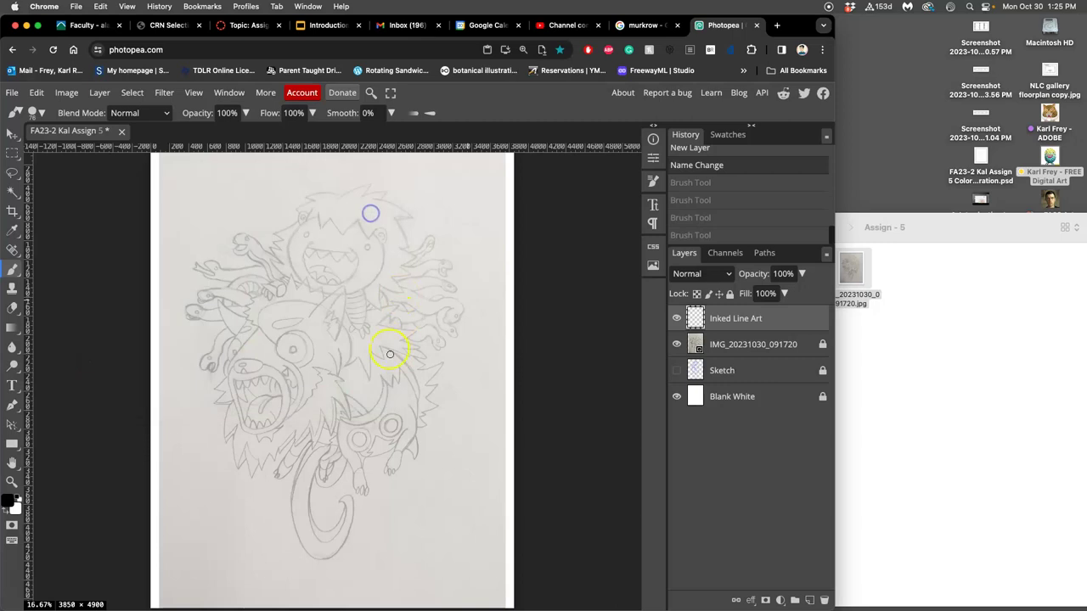
Raise brush smoothing, toggle pen pressure, and paint three black test strokes to inspect.
click(392, 113)
drag(331, 133, 352, 134)
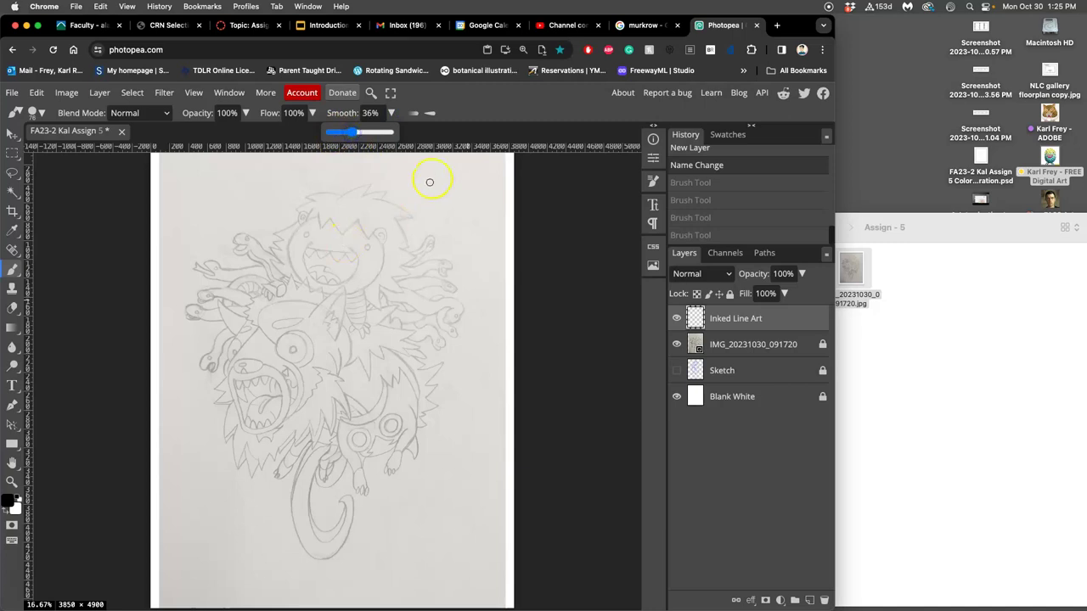
drag(434, 173, 461, 252)
click(430, 113)
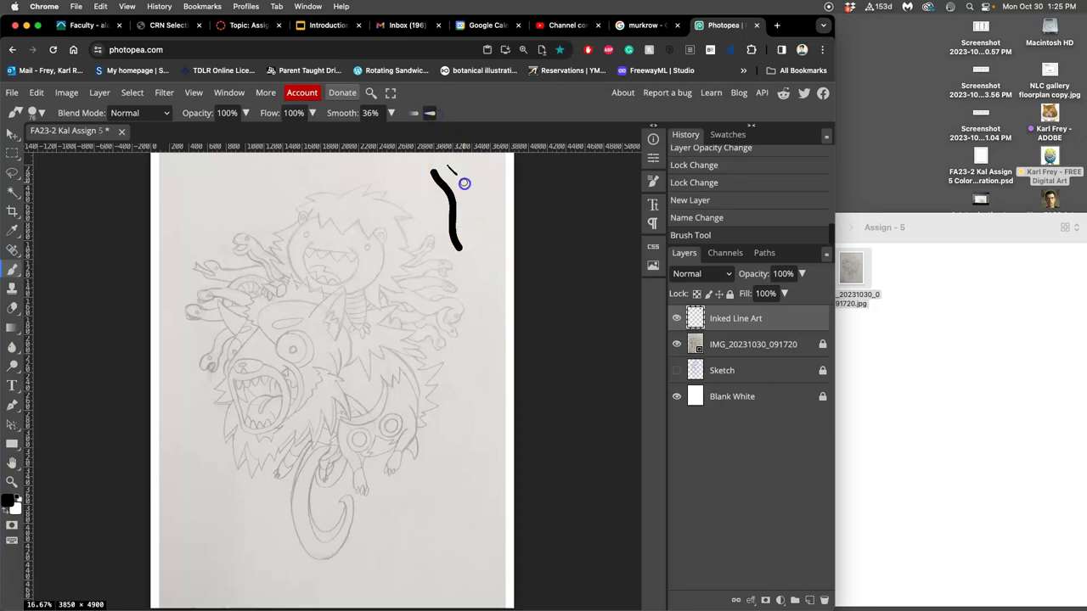
drag(465, 207, 489, 277)
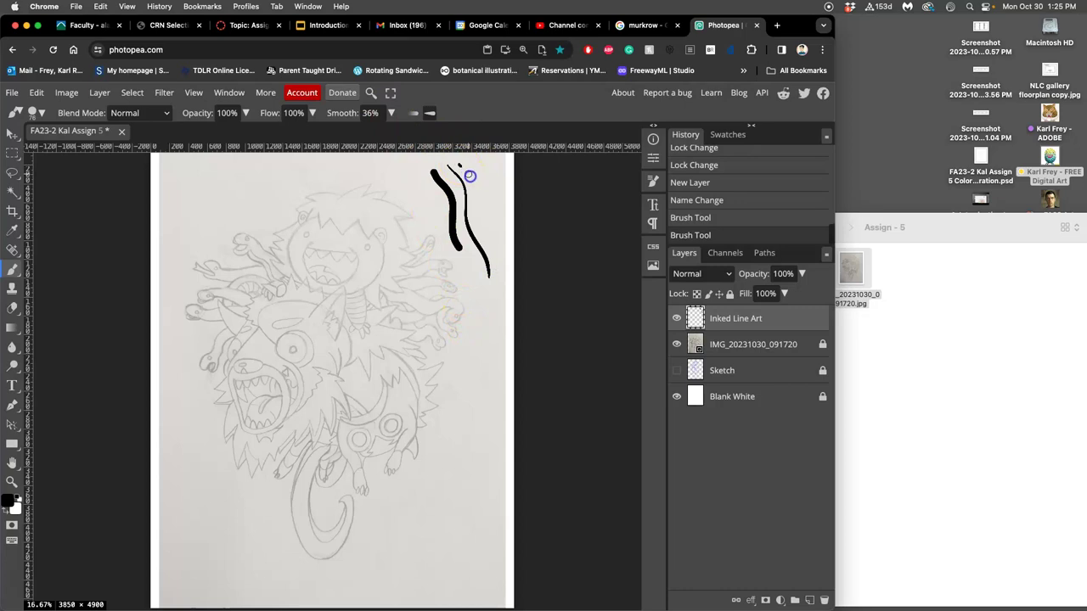
drag(497, 249, 498, 284)
key(super+equal)
key(super+equal)
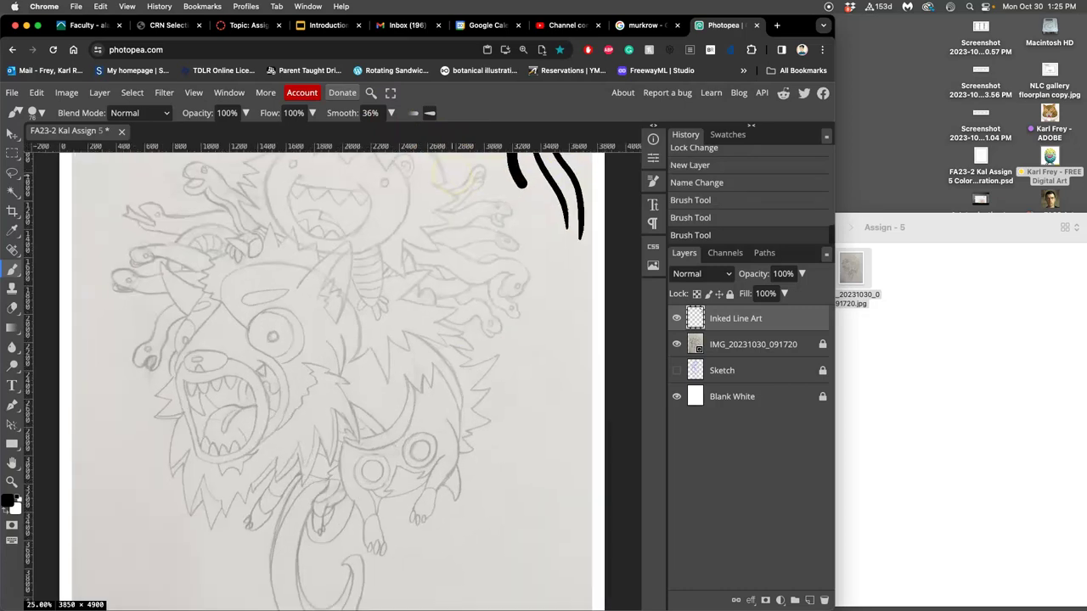
scroll(483, 230, right, 10)
scroll(326, 340, up, 5)
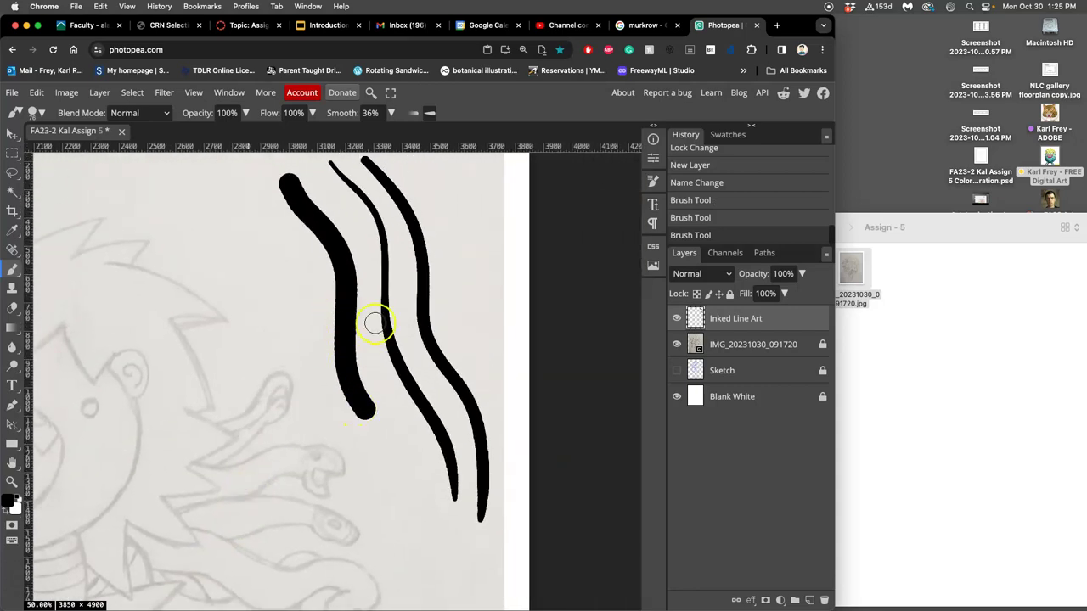
Set smoothing to 23%, paint more test strokes, then undo them all.
click(390, 113)
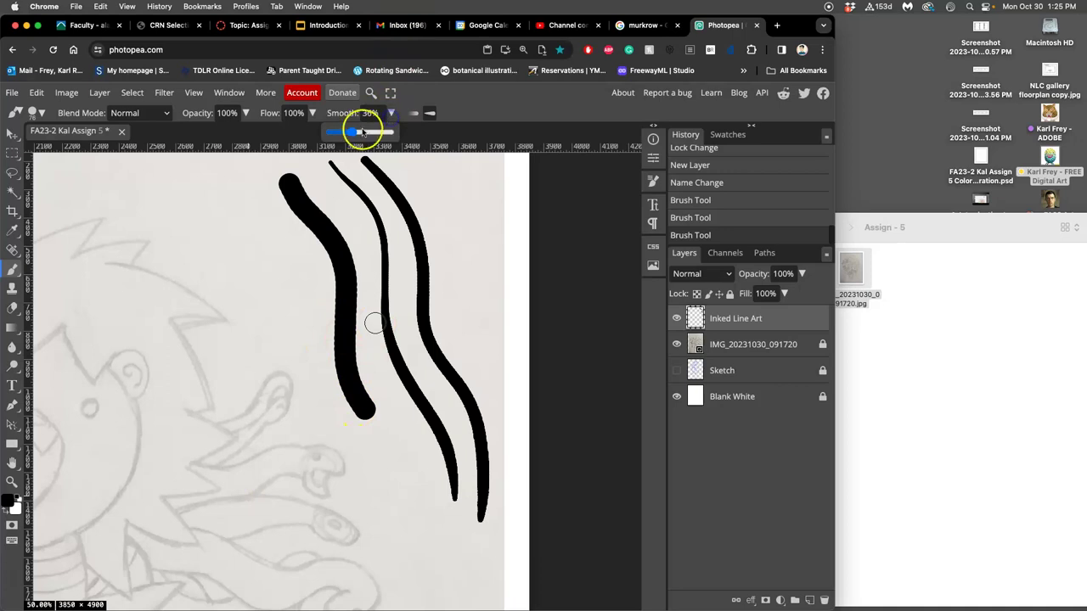
drag(346, 133, 342, 134)
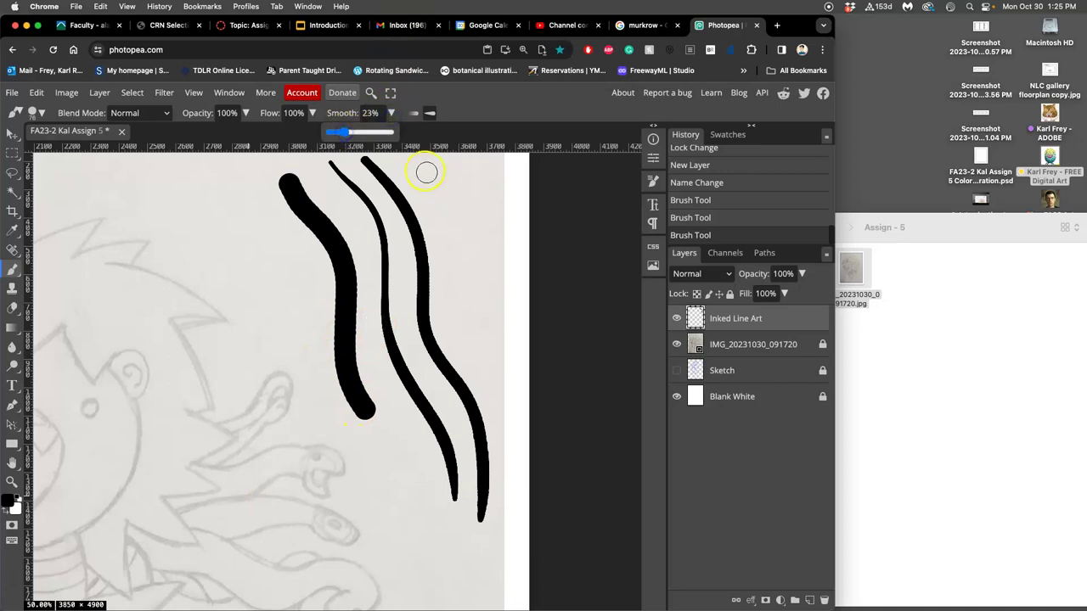
drag(422, 170, 492, 388)
mouse_move(226, 183)
mouse_down()
mouse_move(297, 308)
mouse_move(260, 366)
mouse_move(306, 371)
mouse_up()
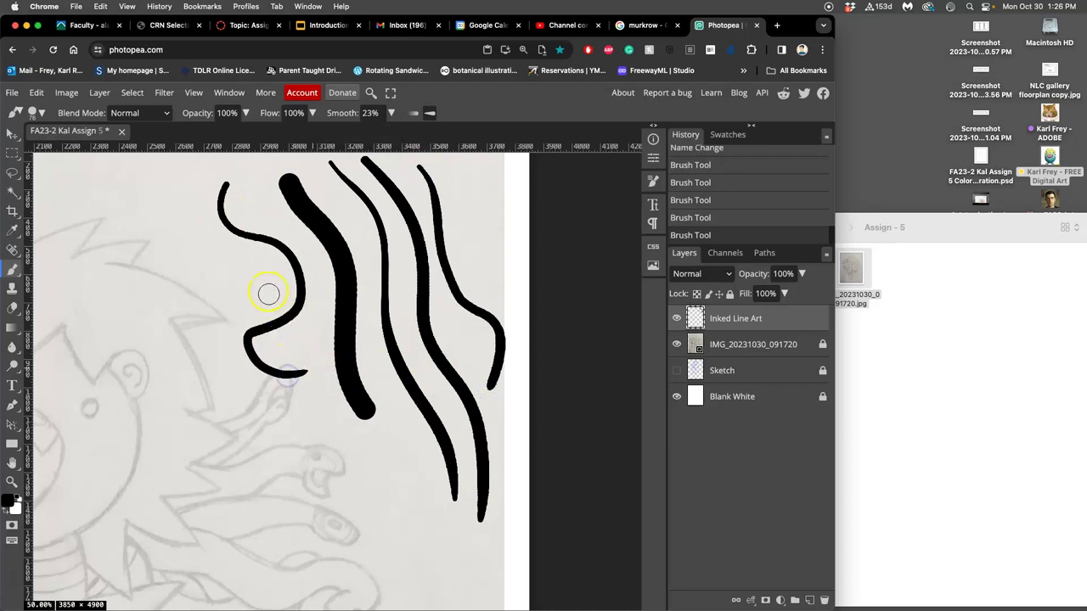
mouse_move(227, 248)
mouse_down()
mouse_move(257, 283)
mouse_move(253, 300)
mouse_up()
key(super+z)
key(super+z)
key(super+z)
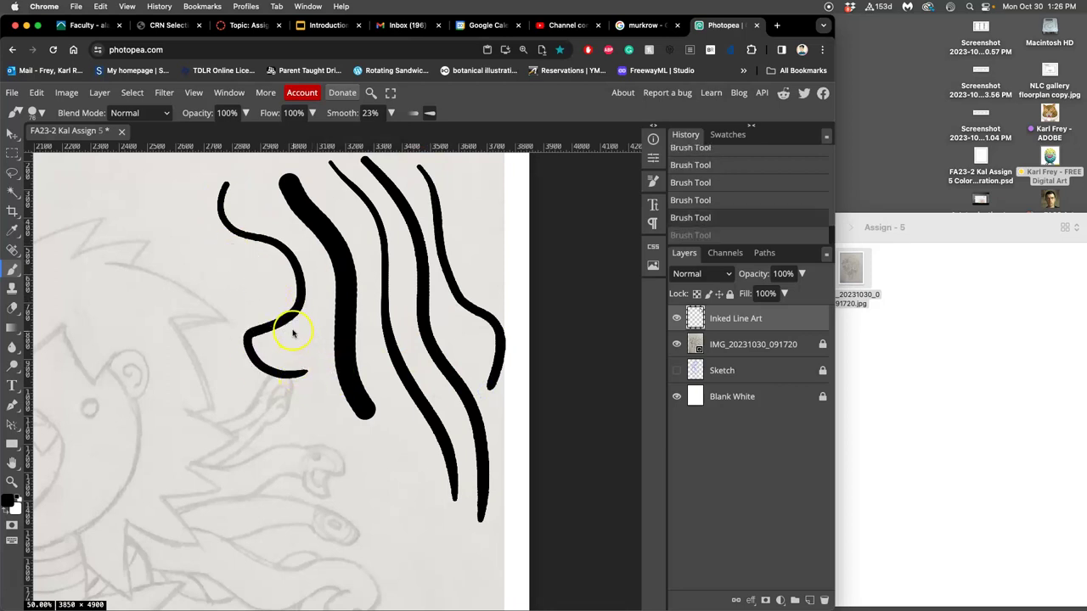
key(super+z)
key(super+z)
key(super+z)
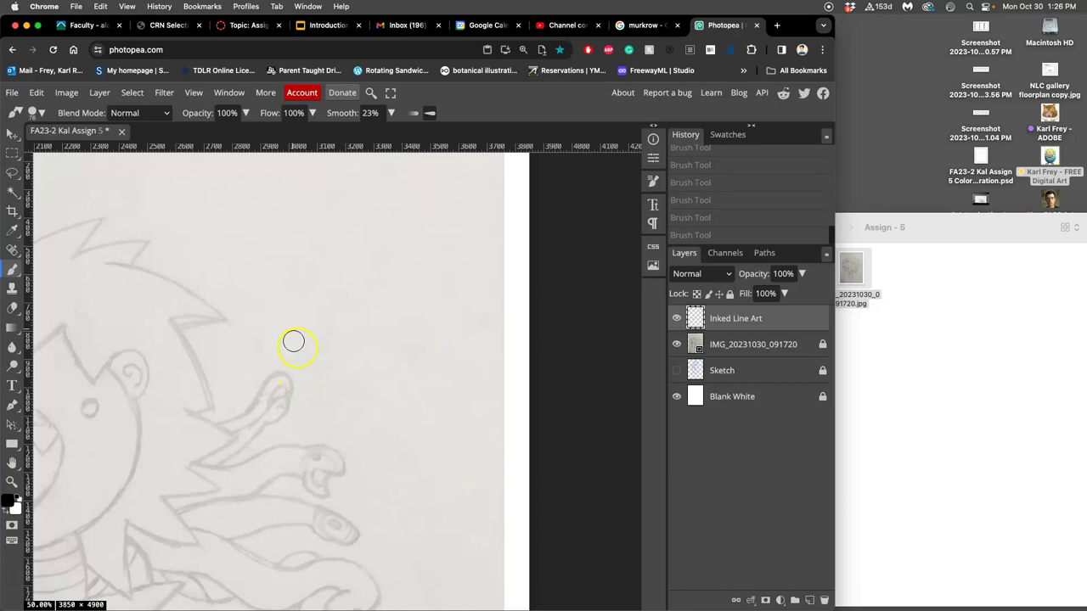
Pan to the monster's face, shrink the brush to 33 px and dab test marks.
scroll(297, 350, left, 10)
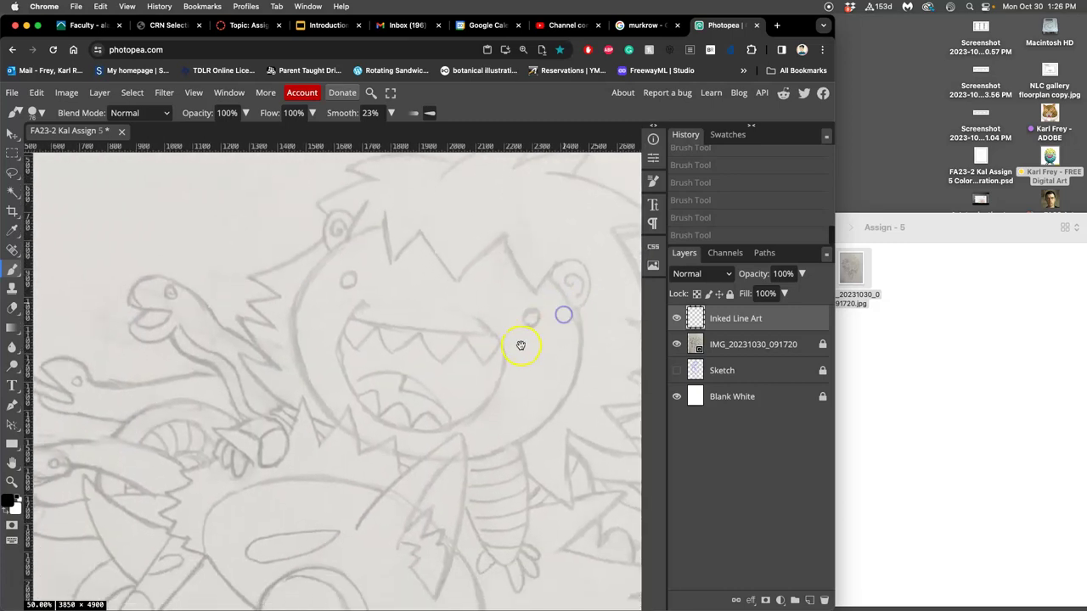
scroll(522, 338, down, 5)
scroll(427, 374, down, 5)
scroll(427, 374, left, 2)
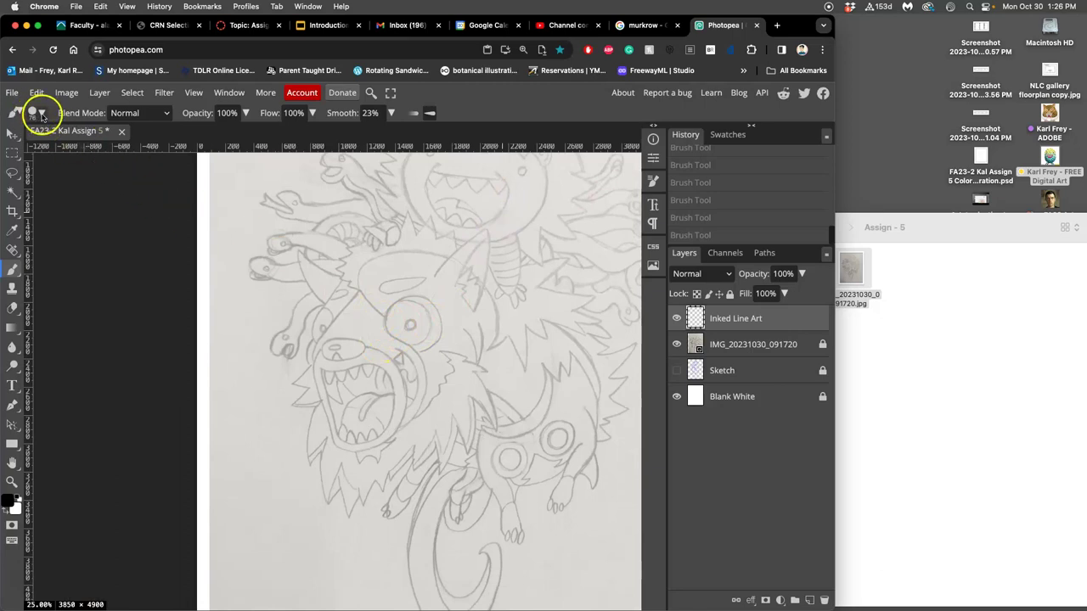
click(37, 112)
drag(116, 148, 120, 150)
click(408, 323)
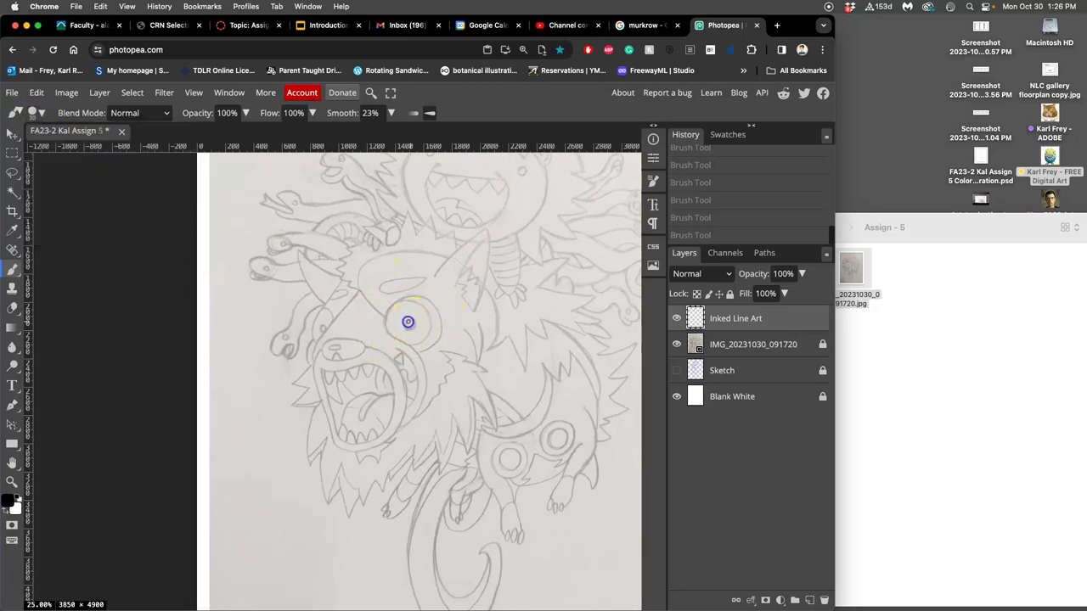
click(407, 321)
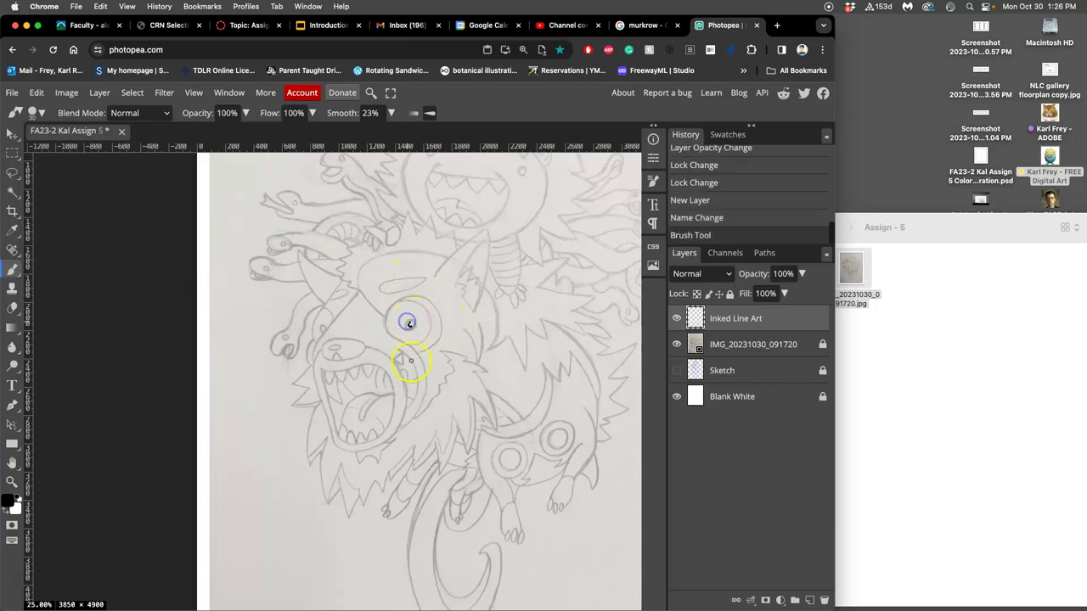
click(427, 329)
Let stylus pressure control size, undo a trial head stroke, and set the brush to 18 px.
scroll(429, 335, up, 3)
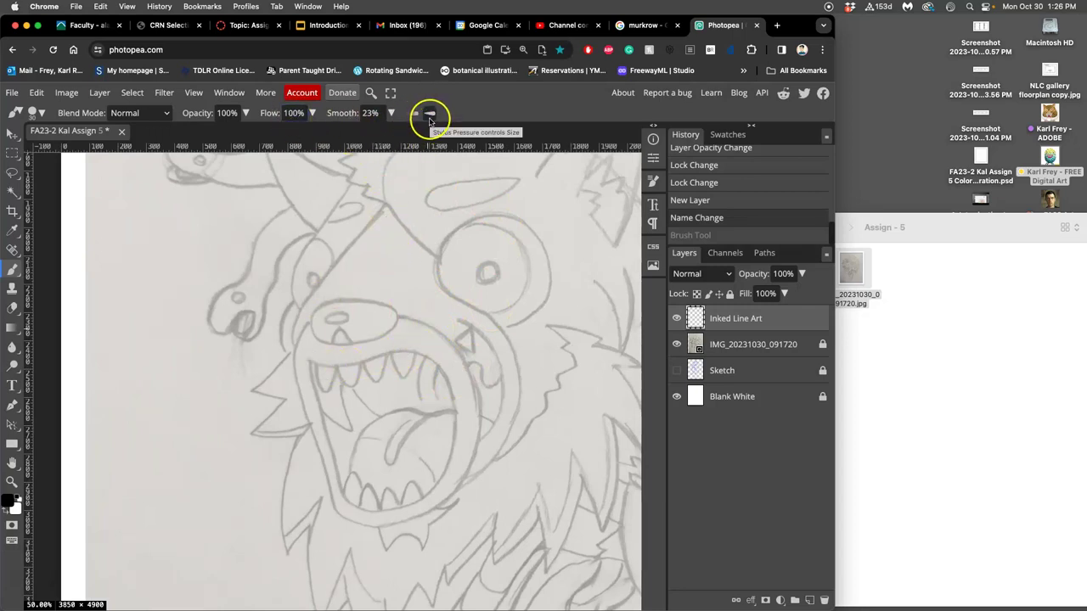
click(430, 116)
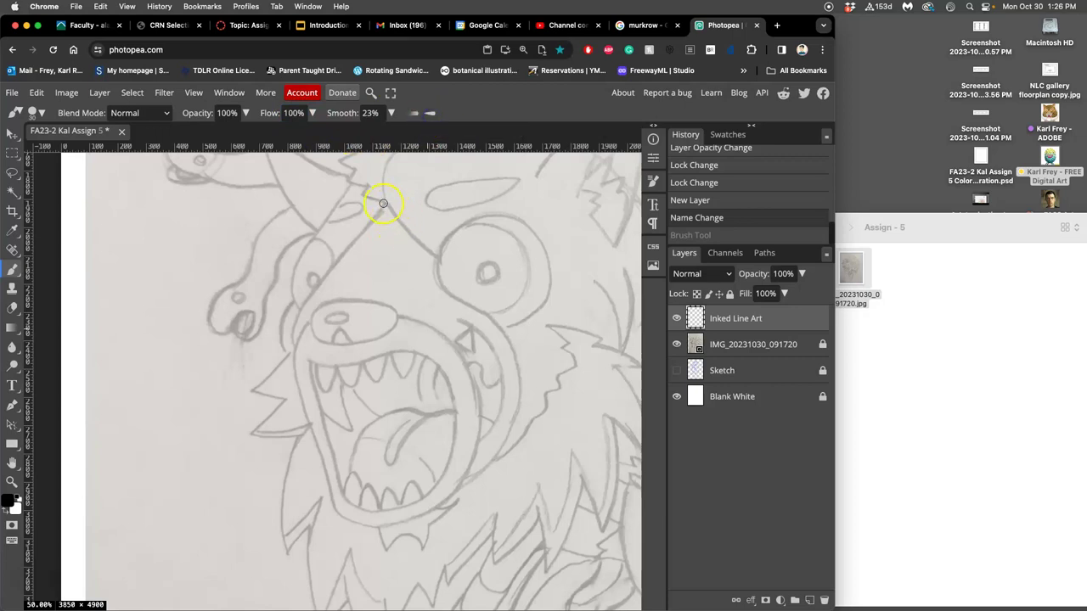
mouse_move(370, 223)
mouse_down()
mouse_move(313, 289)
mouse_move(297, 342)
mouse_up()
key(super+z)
click(34, 112)
drag(123, 149, 117, 150)
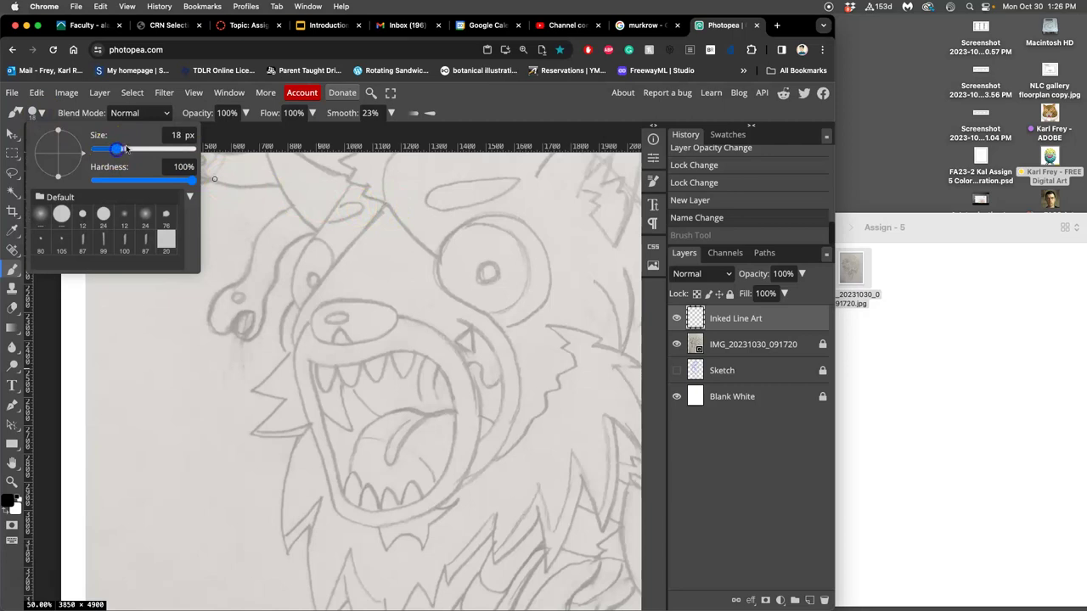
Discard the two trial head-outline strokes and set brush Smooth to 35%.
click(383, 208)
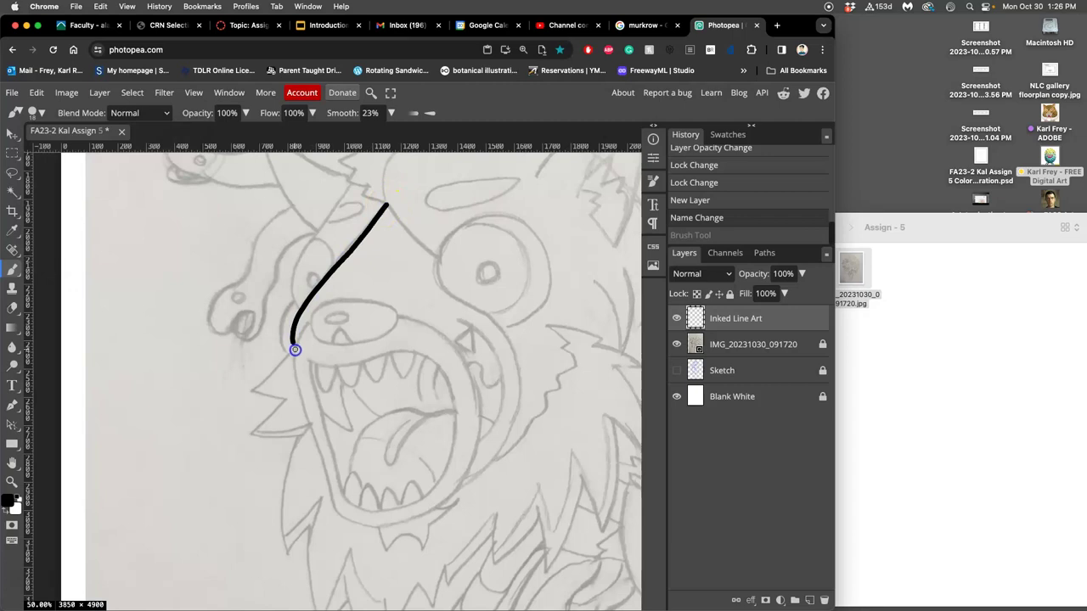
drag(294, 350, 294, 350)
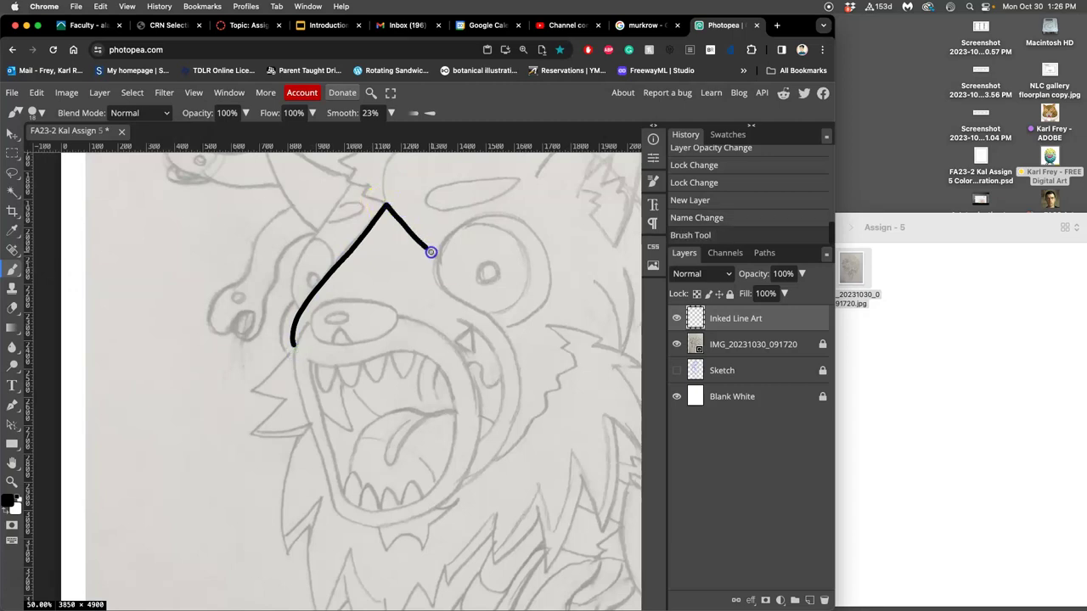
drag(442, 261, 441, 261)
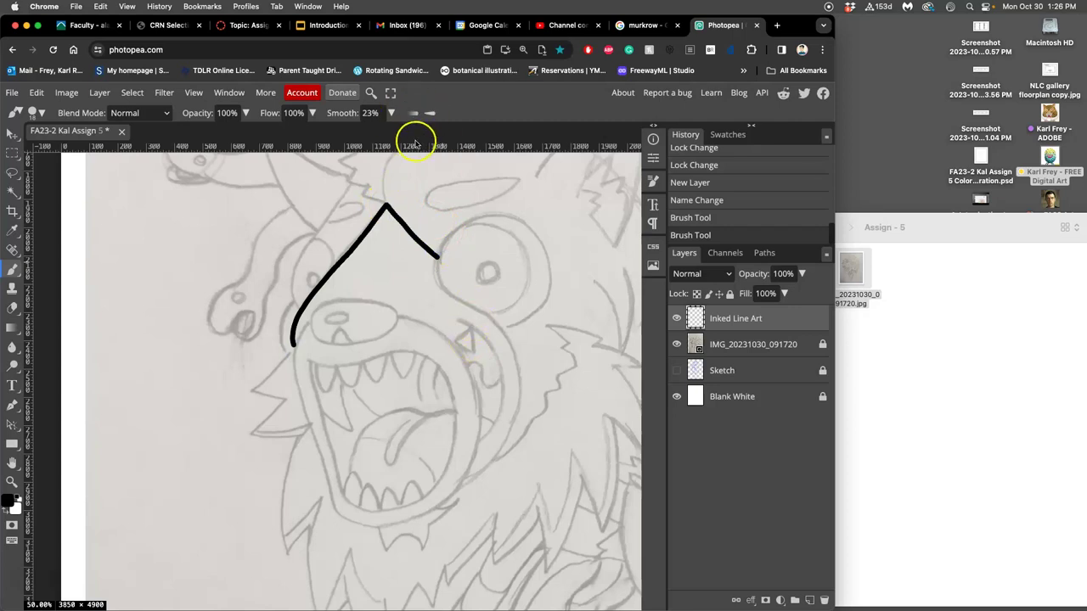
key(ctrl+z)
key(ctrl+z)
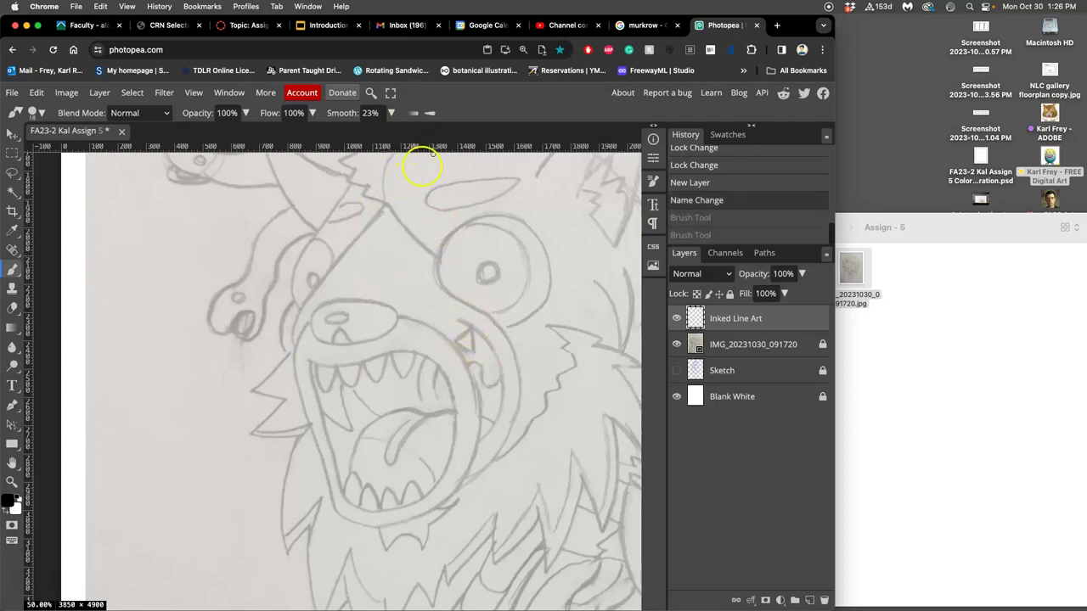
click(390, 113)
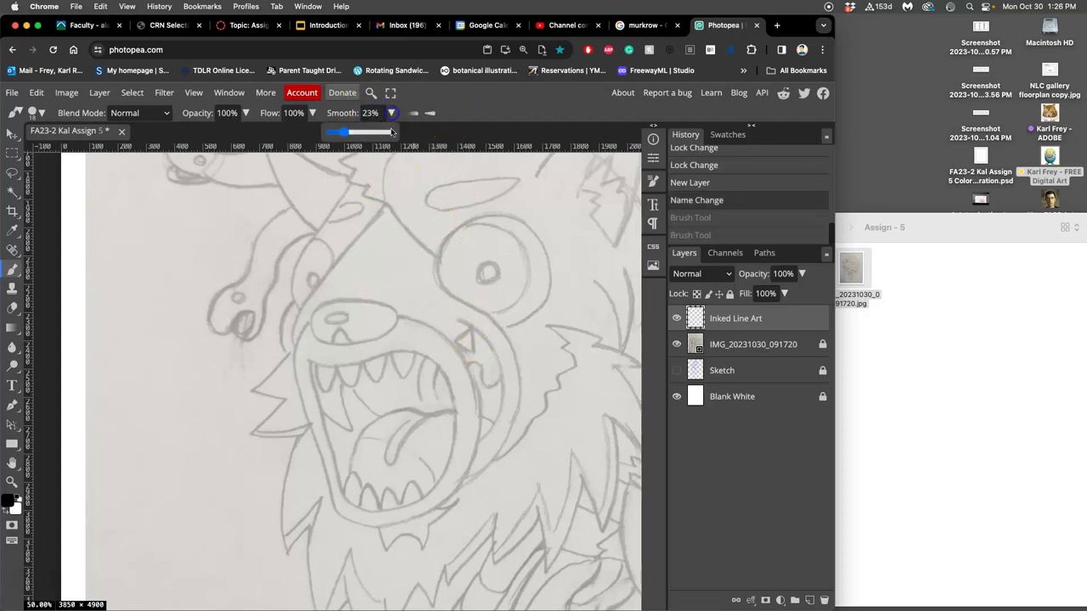
click(347, 134)
Ink the peaked head outline with a small hook, then the right eye, pupil and outer eye curve.
click(294, 346)
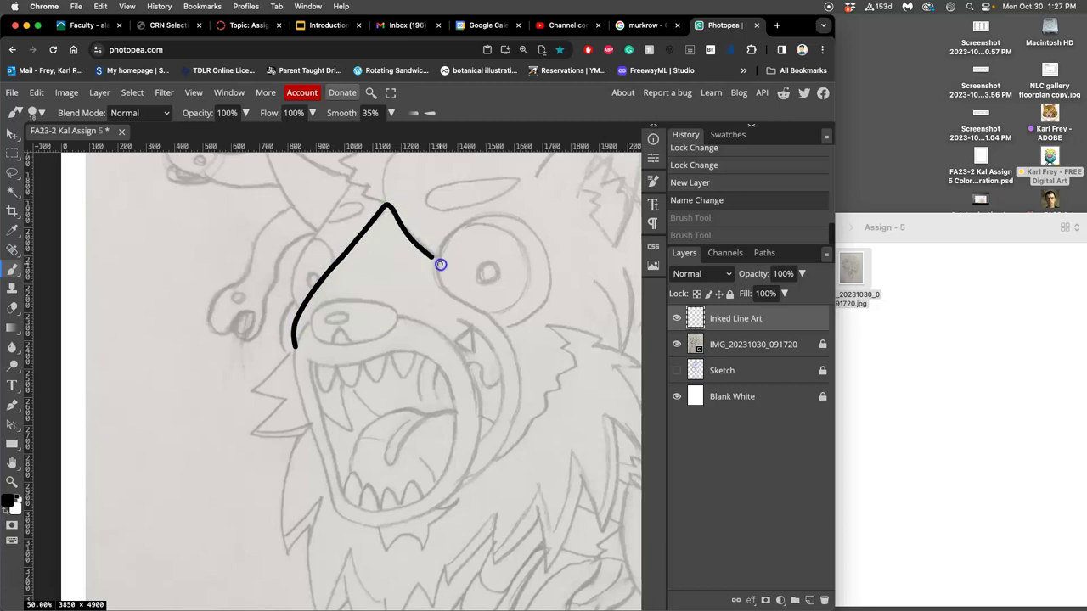
drag(445, 267, 445, 267)
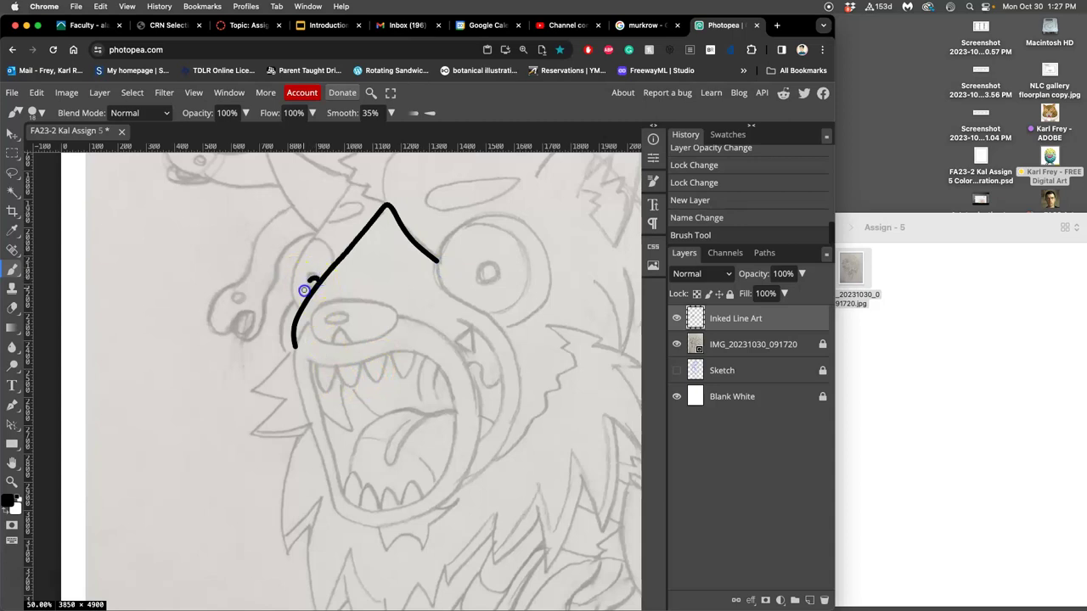
drag(312, 286, 316, 289)
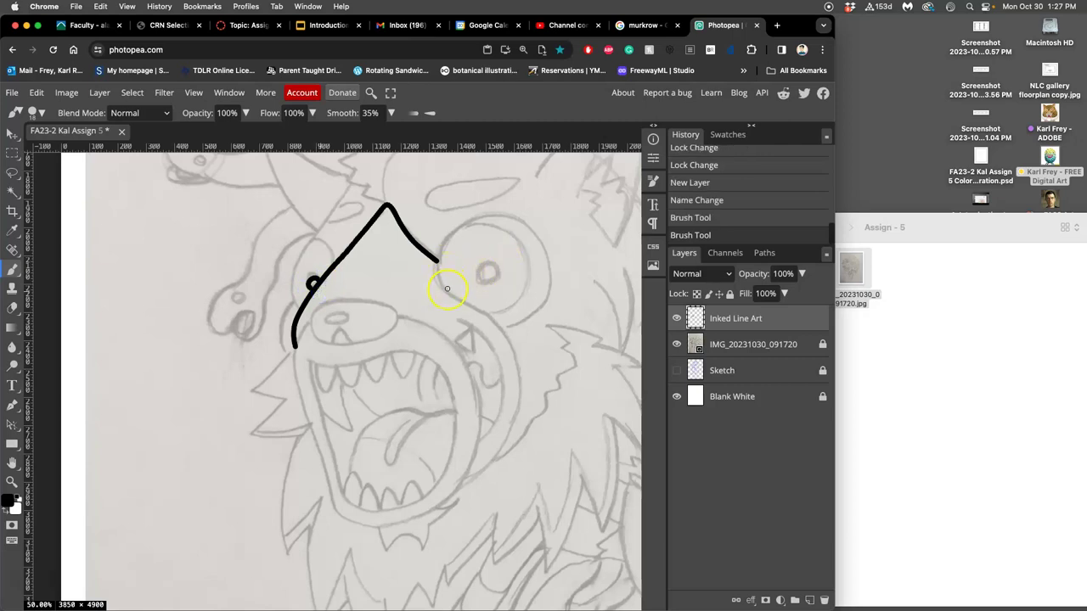
mouse_move(440, 279)
mouse_down()
mouse_move(439, 252)
mouse_move(469, 221)
mouse_move(506, 213)
mouse_move(527, 223)
mouse_move(542, 239)
mouse_move(548, 289)
mouse_move(526, 318)
mouse_move(491, 326)
mouse_up()
mouse_move(492, 262)
mouse_down()
mouse_move(483, 286)
mouse_move(499, 286)
mouse_move(497, 262)
mouse_move(481, 263)
mouse_up()
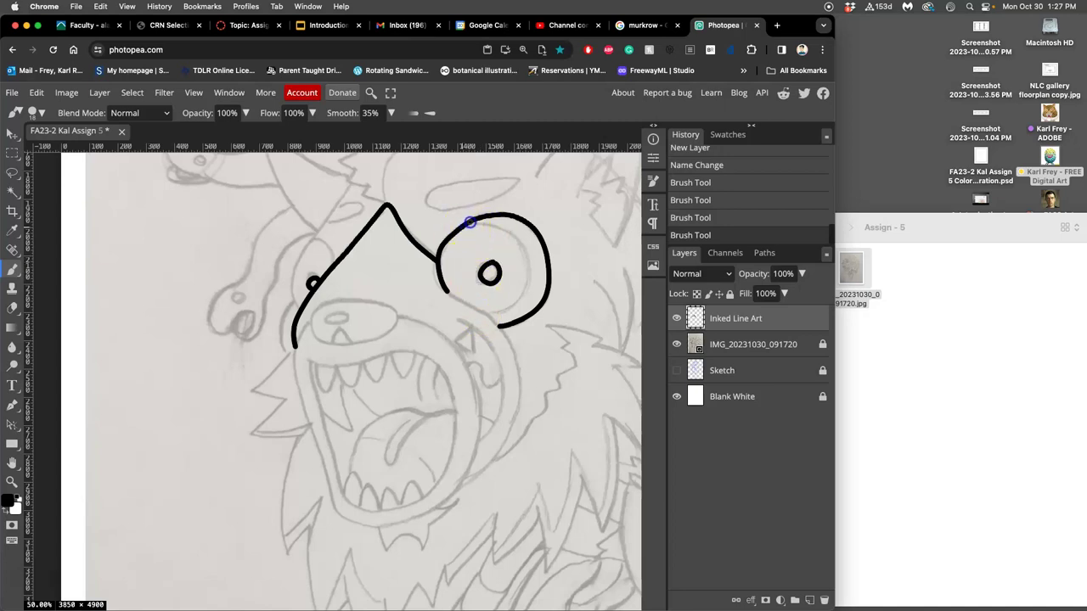
mouse_move(481, 221)
mouse_down()
mouse_move(514, 236)
mouse_move(526, 293)
mouse_move(498, 314)
mouse_move(443, 292)
mouse_move(517, 353)
mouse_move(529, 387)
mouse_move(513, 437)
mouse_up()
Undo the stray jaw stroke, then ink the left eye, right cheek line to the jaw, and nostril.
key(super+z)
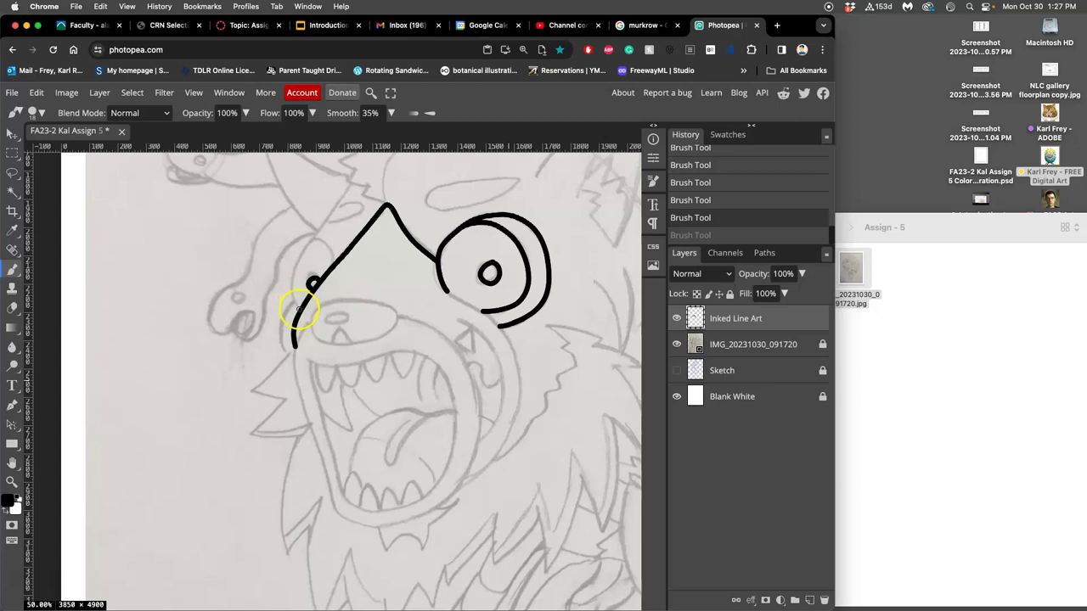
mouse_move(294, 303)
mouse_down()
mouse_move(287, 269)
mouse_move(297, 248)
mouse_move(333, 244)
mouse_move(342, 266)
mouse_up()
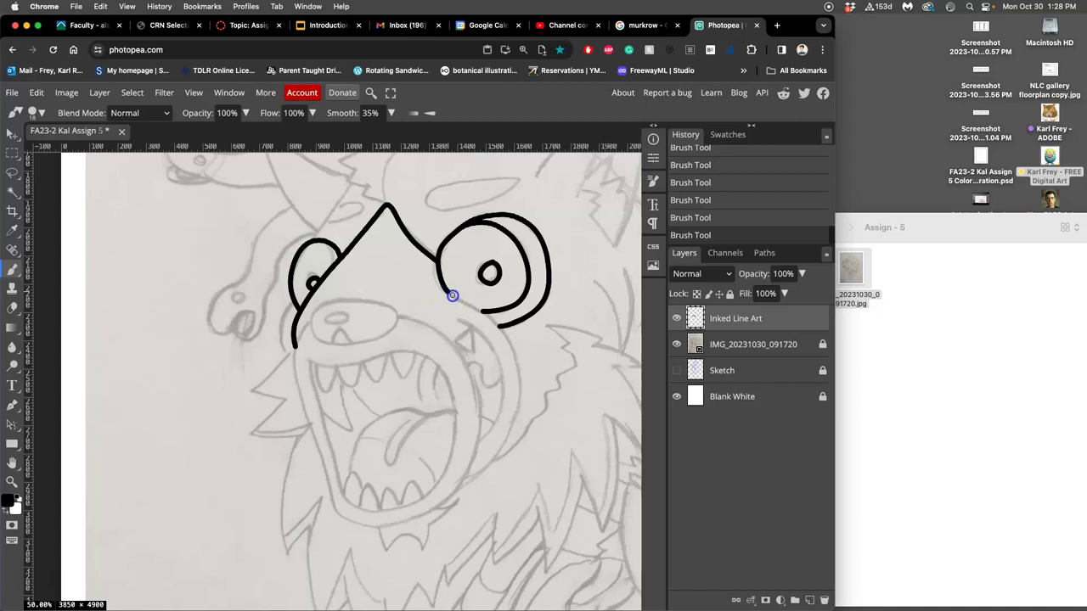
mouse_move(459, 298)
mouse_down()
mouse_move(509, 342)
mouse_move(521, 384)
mouse_move(500, 453)
mouse_move(451, 490)
mouse_up()
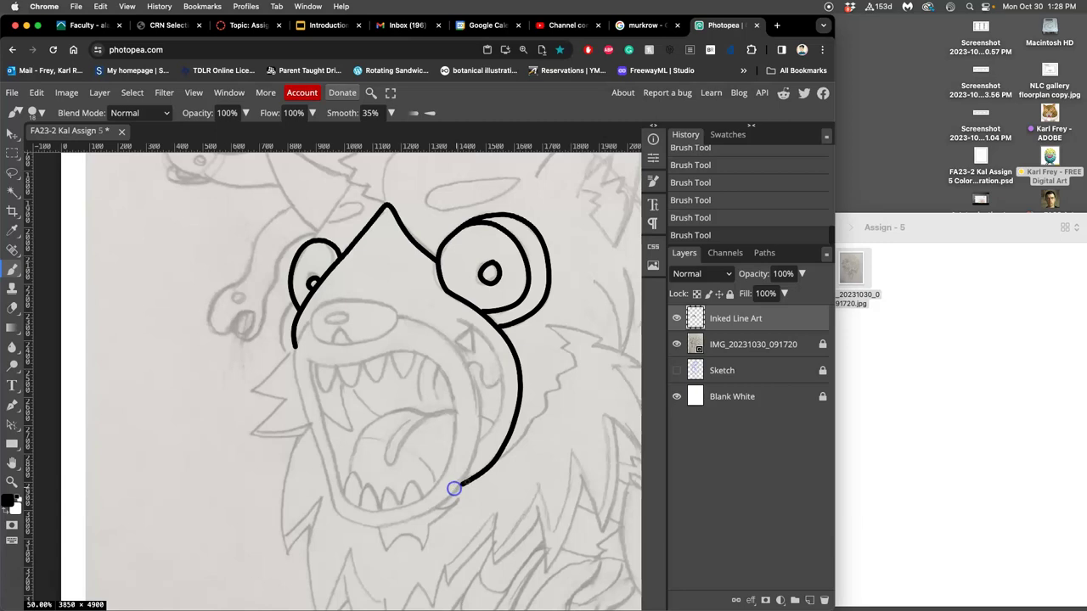
drag(478, 317, 480, 303)
mouse_move(341, 314)
mouse_down()
mouse_move(320, 321)
mouse_move(340, 324)
mouse_move(353, 310)
mouse_up()
Lower brush smoothing to 28% and ink the left side of the head plus a short cheek line.
click(390, 113)
drag(354, 138, 351, 144)
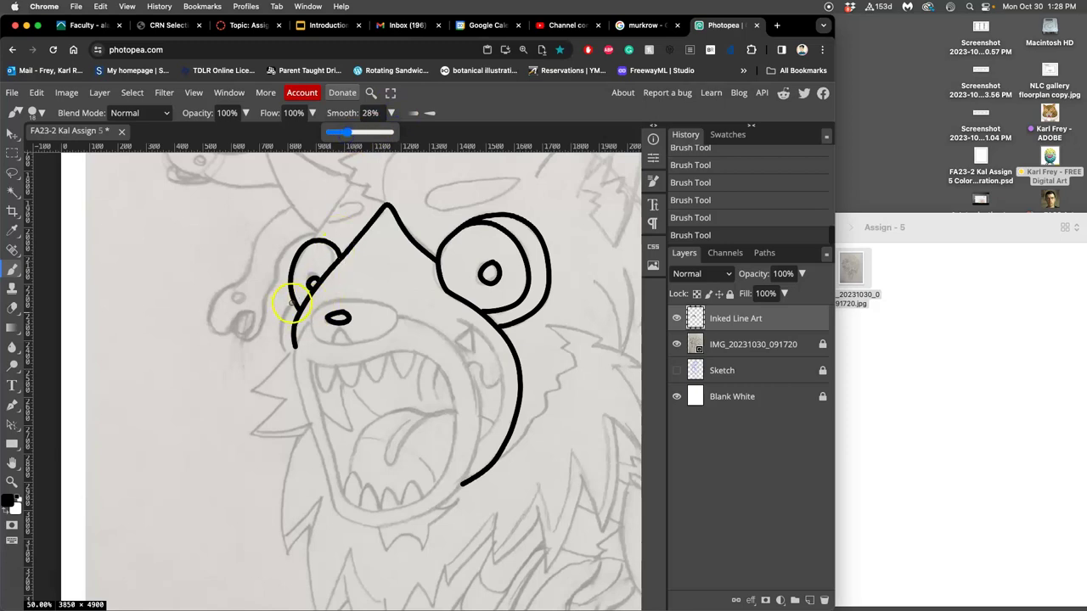
drag(291, 303, 283, 354)
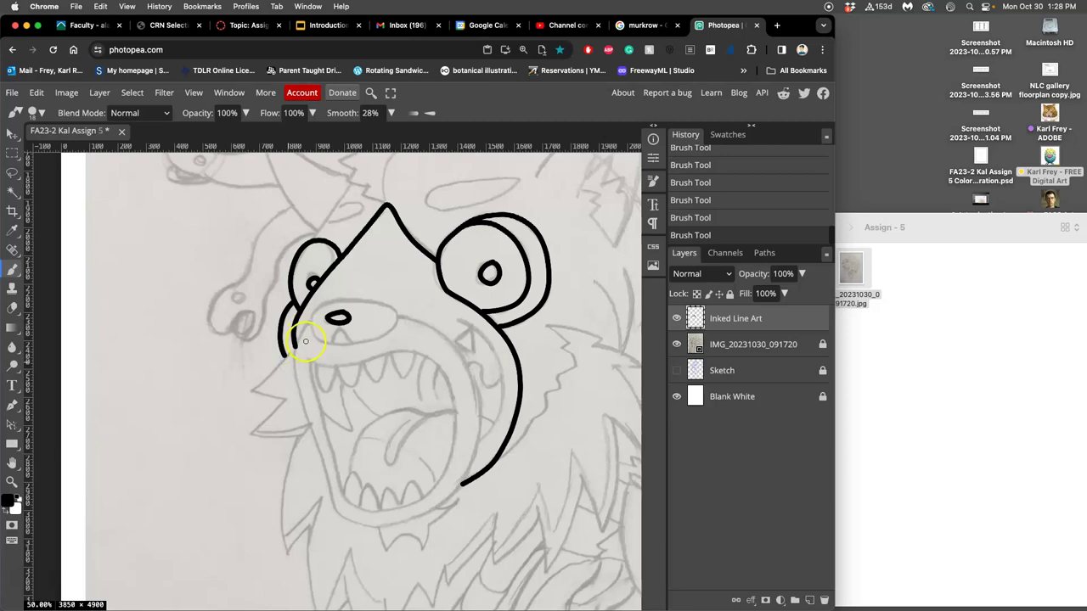
mouse_move(312, 319)
mouse_down()
mouse_move(293, 379)
mouse_move(336, 510)
mouse_move(355, 528)
mouse_move(384, 529)
mouse_move(462, 475)
mouse_move(480, 416)
mouse_move(458, 343)
mouse_move(384, 315)
mouse_up()
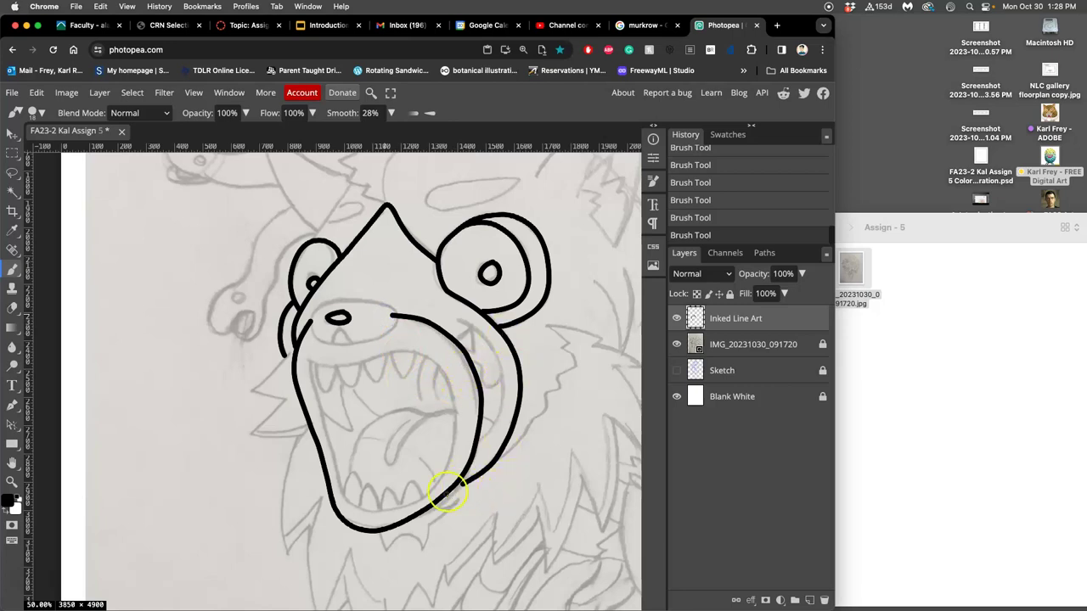
Undo the mouth stroke and extend the cheek line downward, discarding a line under the nose.
key(ctrl+z)
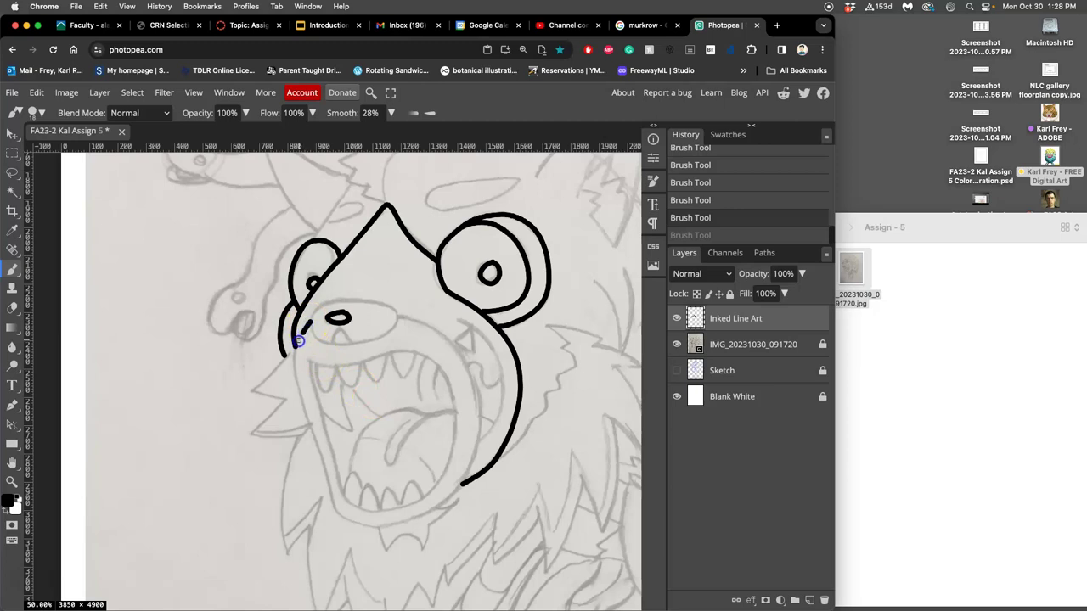
mouse_move(298, 340)
mouse_down()
mouse_move(296, 385)
mouse_move(334, 514)
mouse_move(361, 531)
mouse_move(404, 527)
mouse_move(439, 512)
mouse_move(459, 486)
mouse_move(474, 413)
mouse_move(456, 348)
mouse_move(438, 328)
mouse_move(390, 313)
mouse_up()
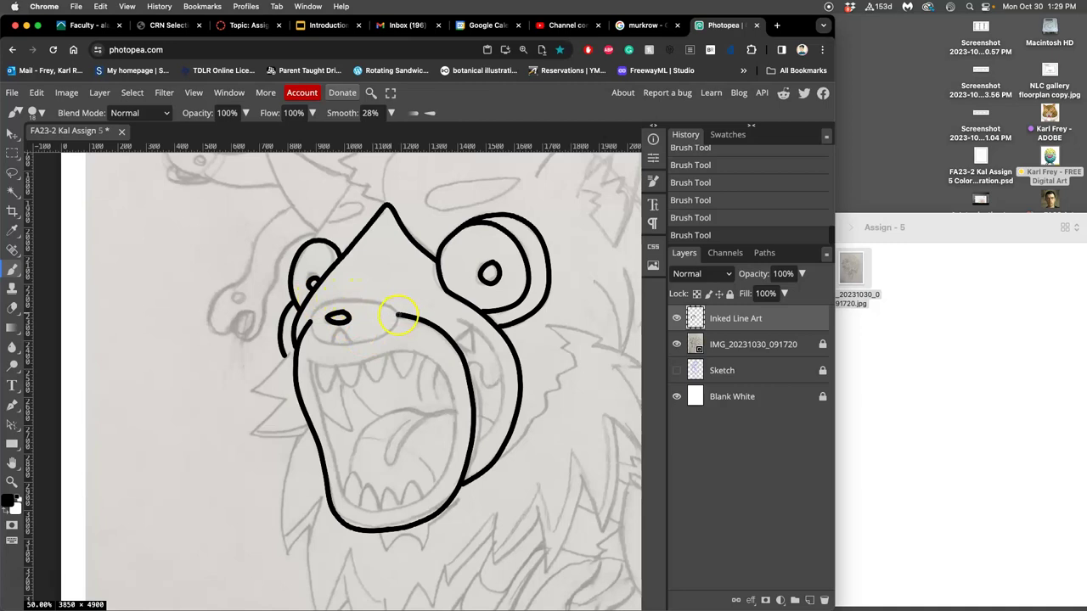
mouse_move(393, 309)
mouse_down()
mouse_move(322, 307)
mouse_move(309, 319)
mouse_move(319, 342)
mouse_move(378, 332)
mouse_up()
key(super+z)
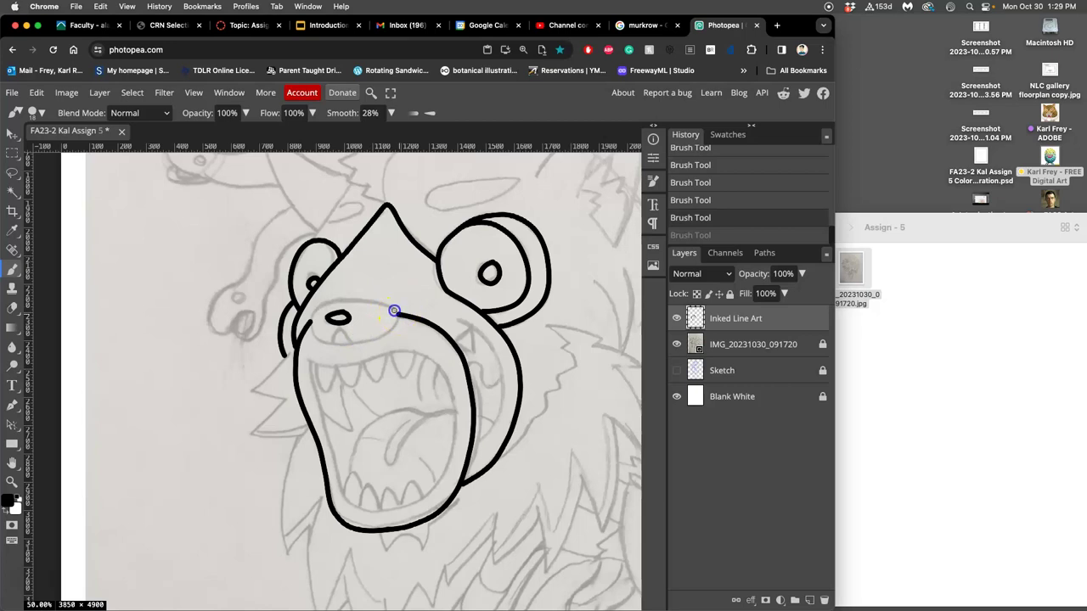
Redraw the line under the nose and trace the mouth's left and inner left edges.
mouse_move(388, 306)
mouse_down()
mouse_move(315, 307)
mouse_move(309, 334)
mouse_move(328, 344)
mouse_move(396, 304)
mouse_up()
mouse_move(301, 338)
mouse_down()
mouse_move(338, 329)
mouse_move(333, 340)
mouse_up()
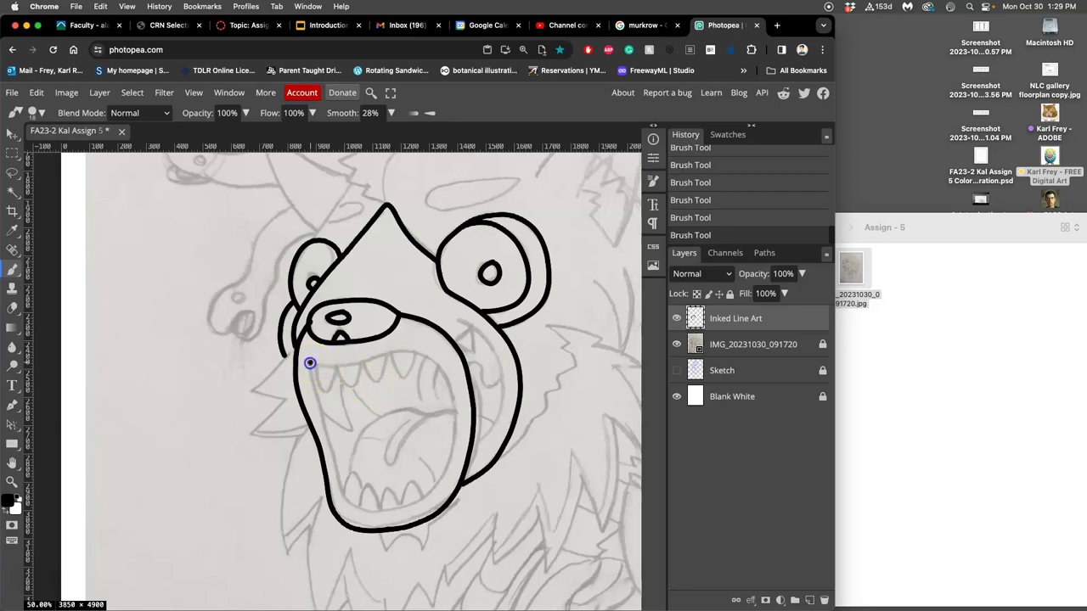
mouse_move(311, 374)
mouse_down()
mouse_move(348, 508)
mouse_move(386, 514)
mouse_move(430, 485)
mouse_move(456, 433)
mouse_move(441, 372)
mouse_move(401, 346)
mouse_move(337, 366)
mouse_move(310, 360)
mouse_up()
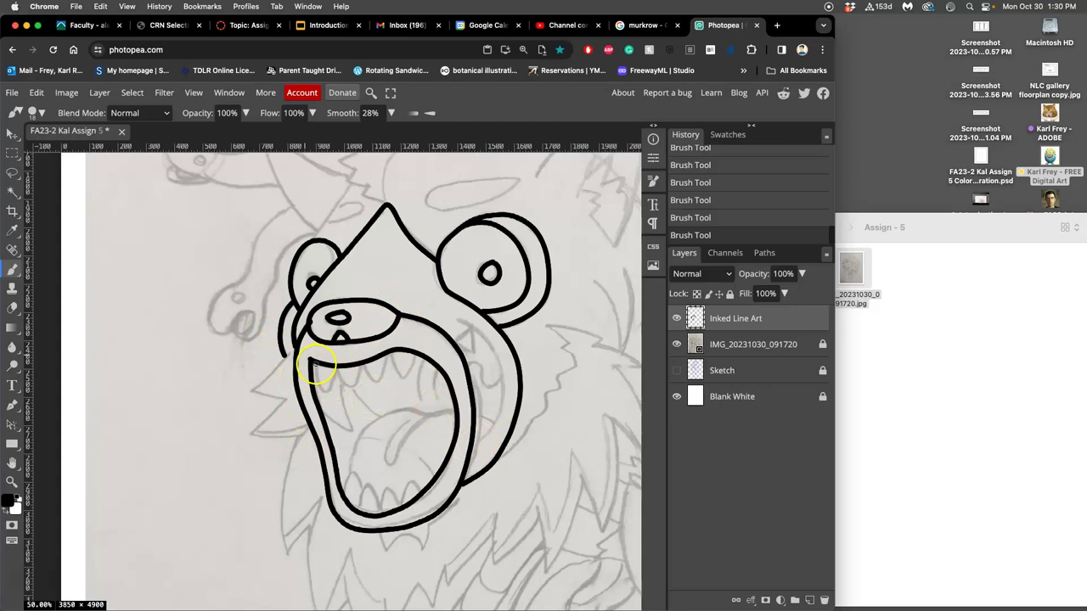
mouse_move(316, 365)
mouse_down()
mouse_move(330, 393)
mouse_move(334, 365)
mouse_move(358, 389)
mouse_move(362, 362)
mouse_move(379, 388)
mouse_move(386, 357)
mouse_move(403, 381)
mouse_move(416, 358)
mouse_up()
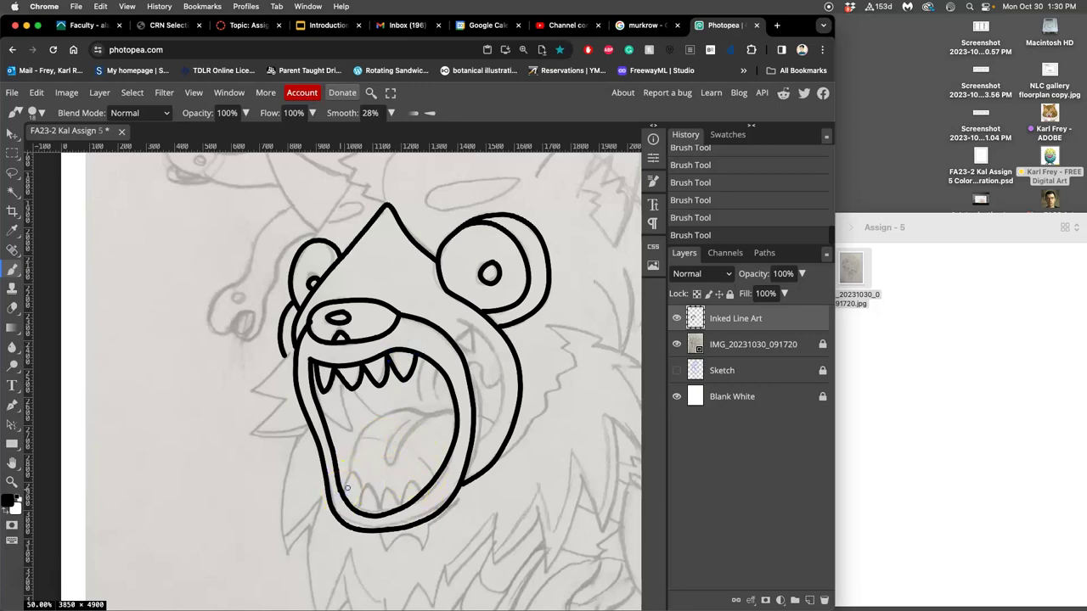
key(super+z)
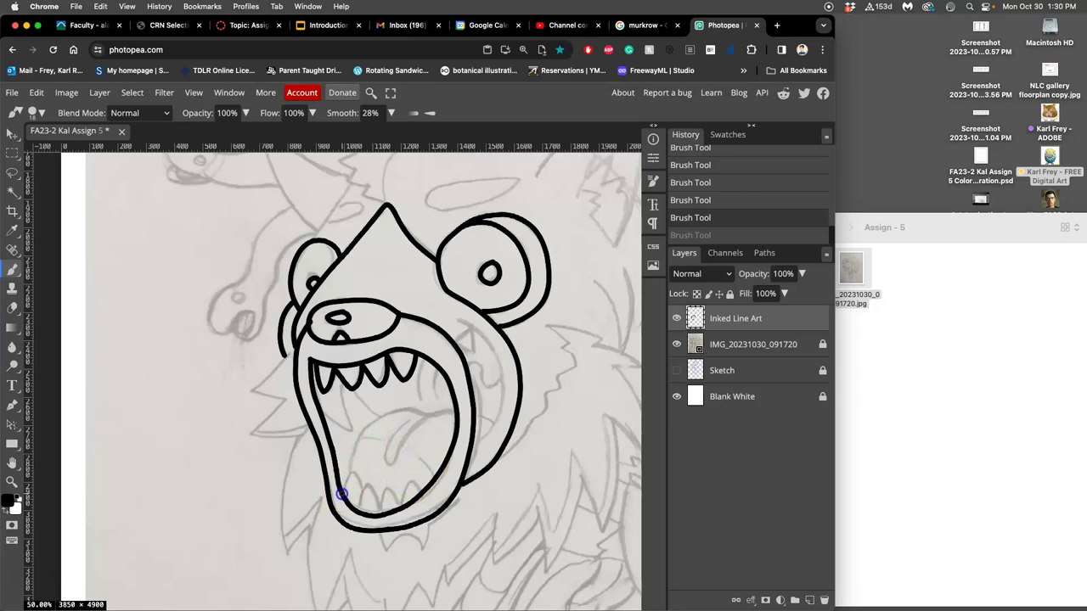
Restore the undone mouth stroke and outline the lower teeth.
drag(344, 479, 351, 466)
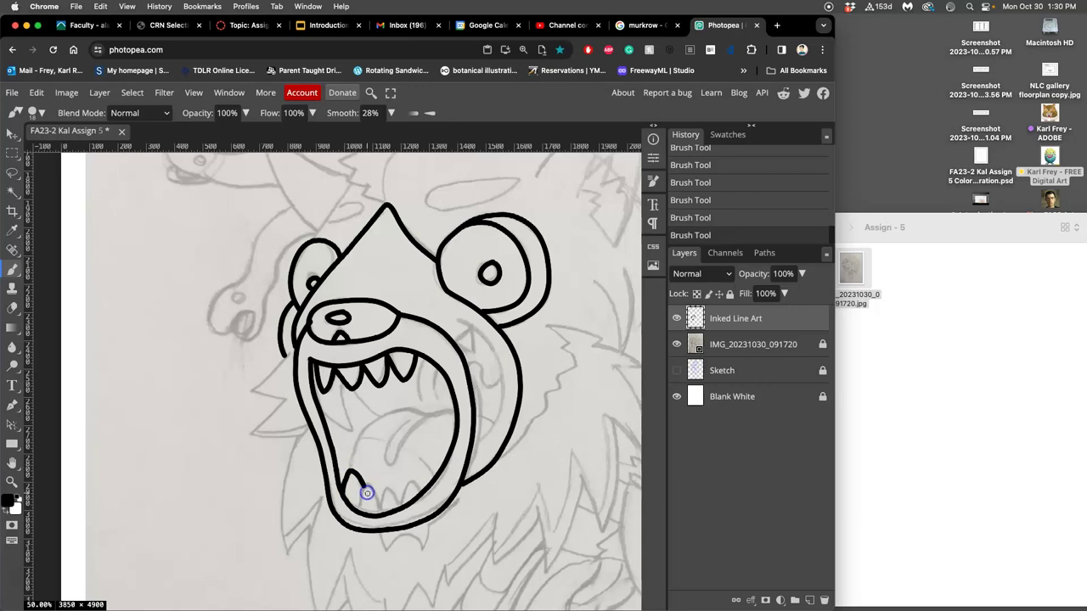
key(super+shift+z)
drag(379, 493, 382, 507)
drag(393, 480, 400, 501)
drag(406, 484, 411, 473)
Outline the tongue, add inner mouth edge lines, and draw a fang from the upper teeth.
mouse_move(353, 459)
mouse_down()
mouse_move(383, 413)
mouse_move(447, 412)
mouse_up()
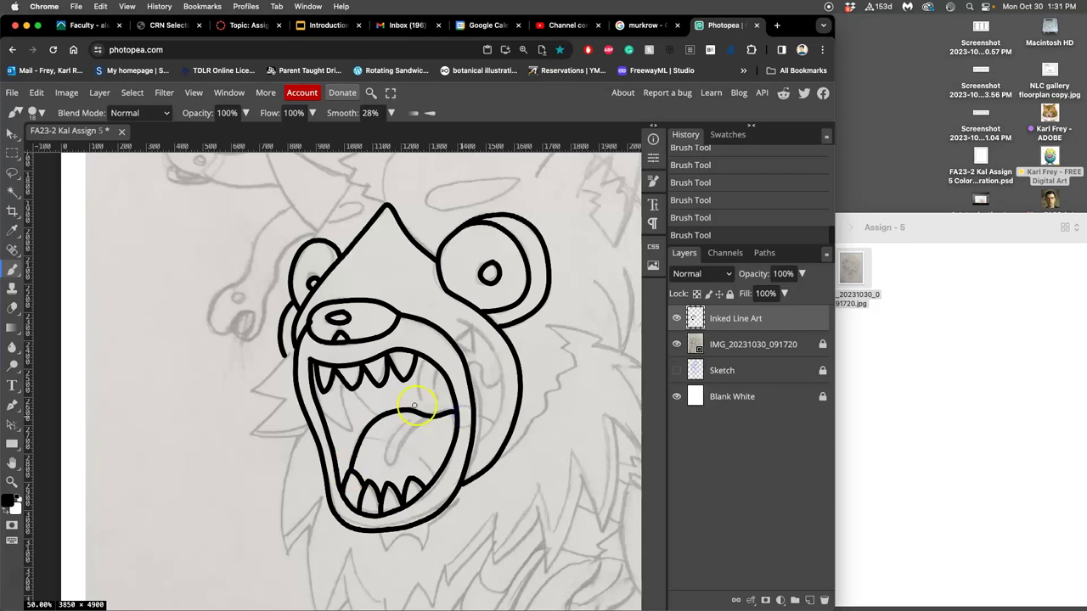
mouse_move(429, 418)
mouse_down()
mouse_move(386, 469)
mouse_move(383, 450)
mouse_move(411, 419)
mouse_up()
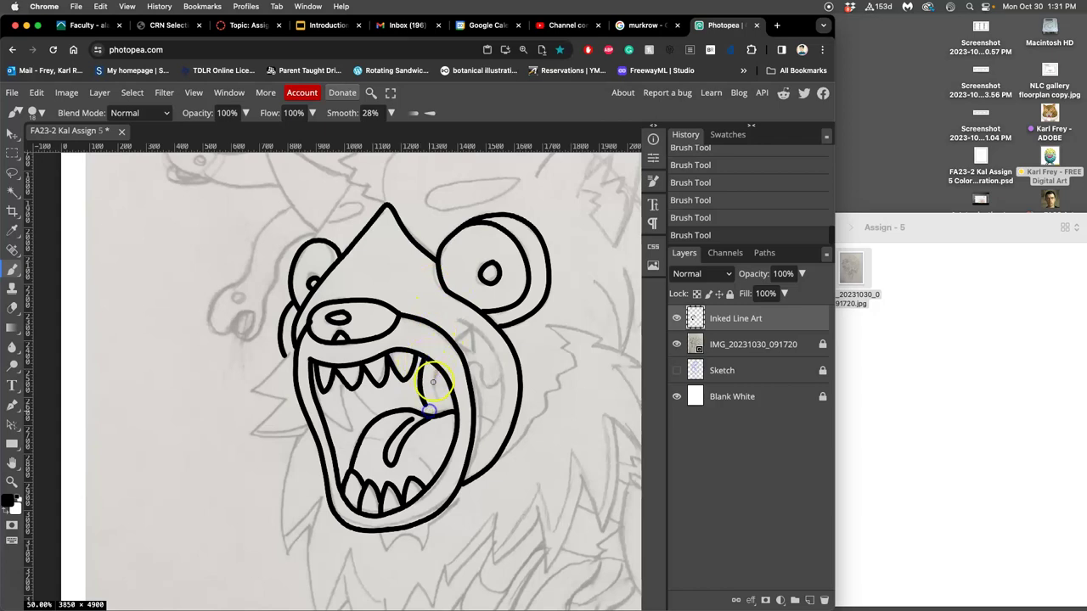
mouse_move(427, 406)
mouse_down()
mouse_move(419, 357)
mouse_move(438, 402)
mouse_up()
mouse_move(321, 414)
mouse_down()
mouse_move(356, 435)
mouse_move(340, 375)
mouse_up()
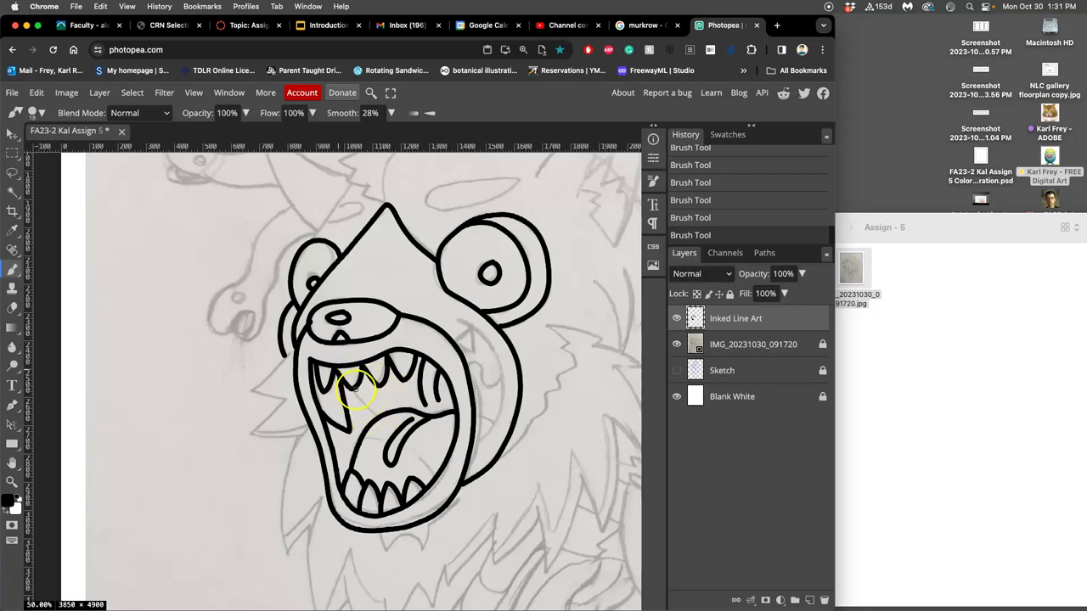
drag(345, 380, 370, 413)
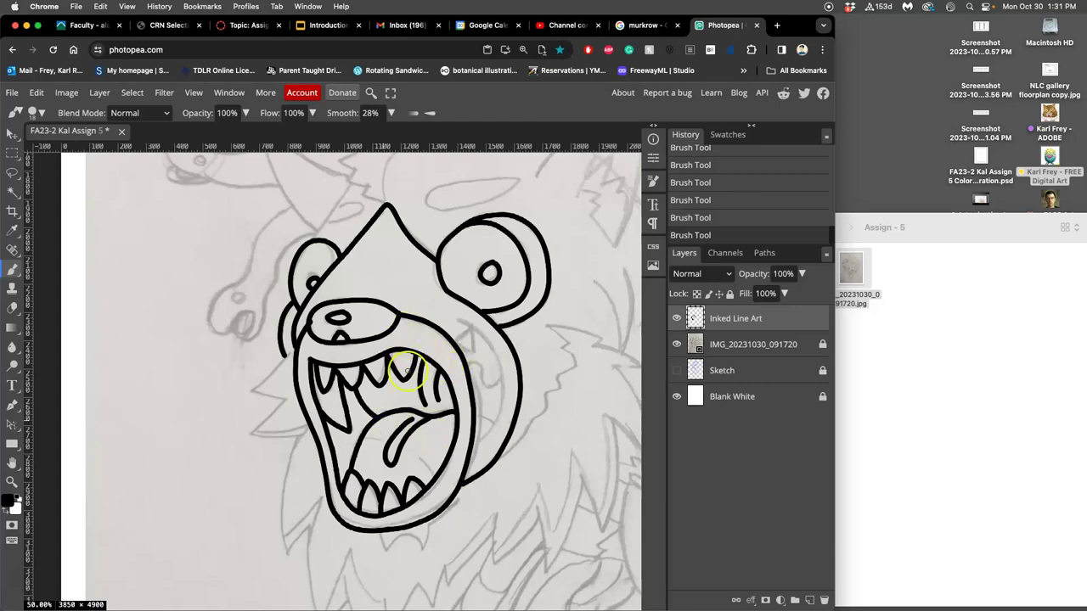
Ink the fur spikes down the left cheek to the chin.
scroll(406, 371, left, 2)
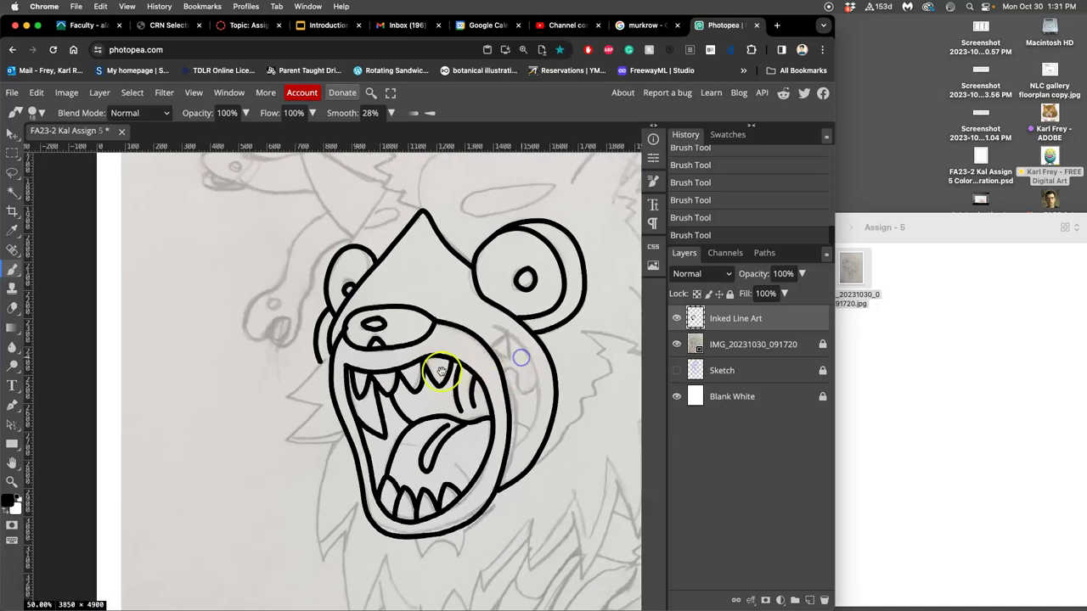
scroll(425, 379, down, 2)
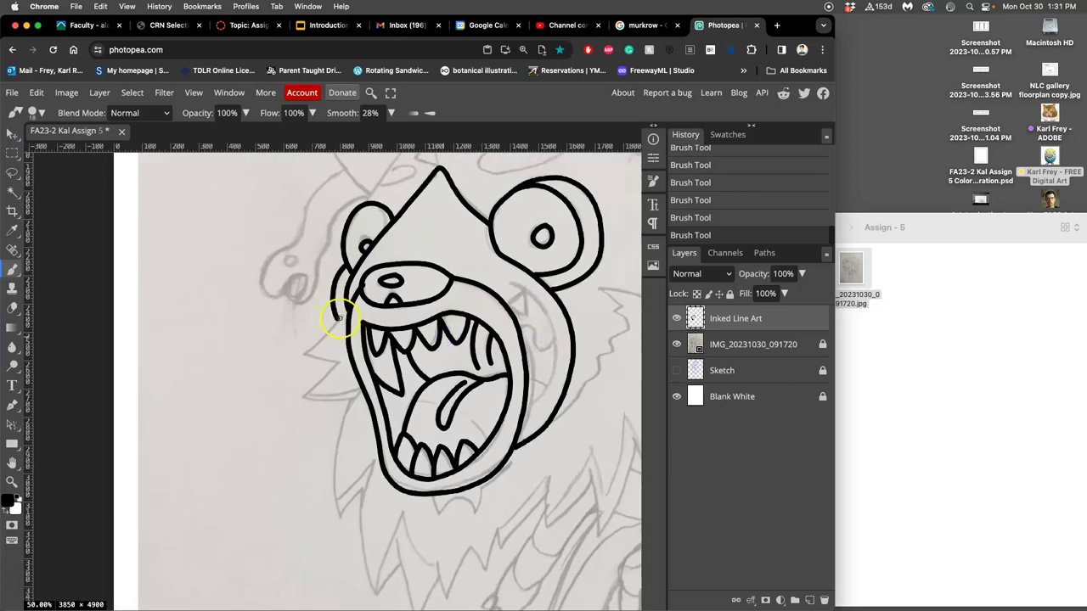
mouse_move(337, 317)
mouse_down()
mouse_move(302, 360)
mouse_move(343, 365)
mouse_move(300, 402)
mouse_move(357, 395)
mouse_up()
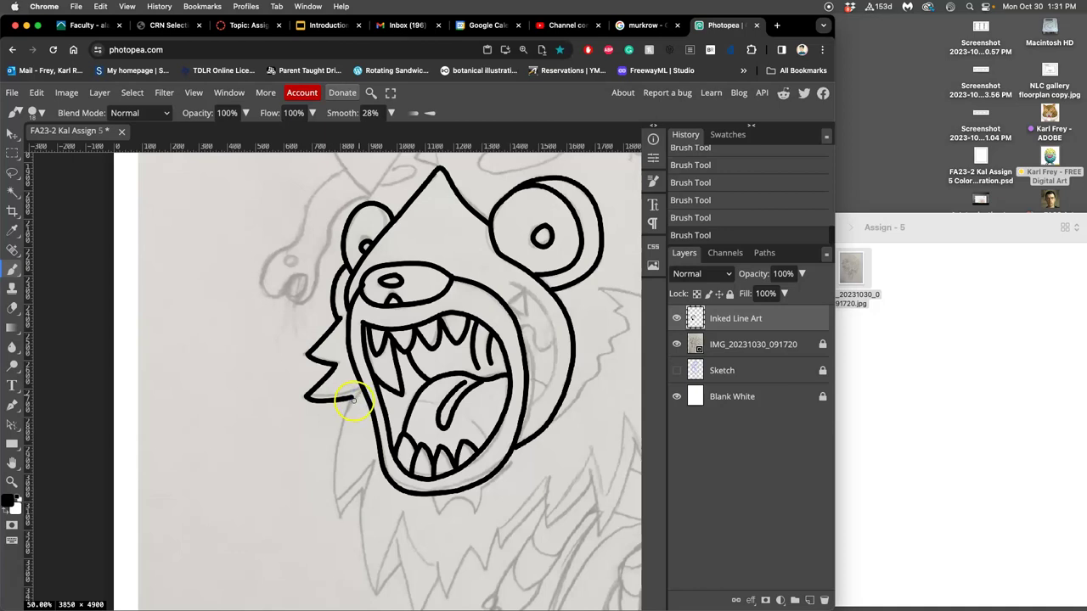
mouse_move(347, 405)
mouse_down()
mouse_move(332, 444)
mouse_move(347, 519)
mouse_move(369, 470)
mouse_up()
mouse_move(362, 528)
mouse_down()
mouse_move(380, 599)
mouse_move(403, 562)
mouse_up()
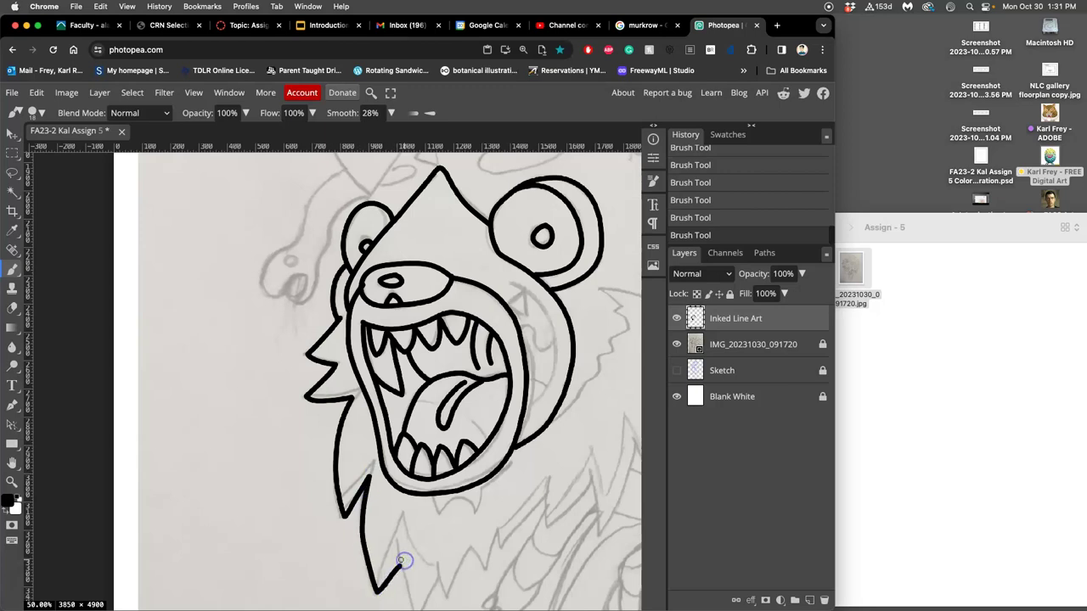
Extend the jaw fur downward and ink the beard's left edge and lower strokes.
drag(481, 304, 370, 220)
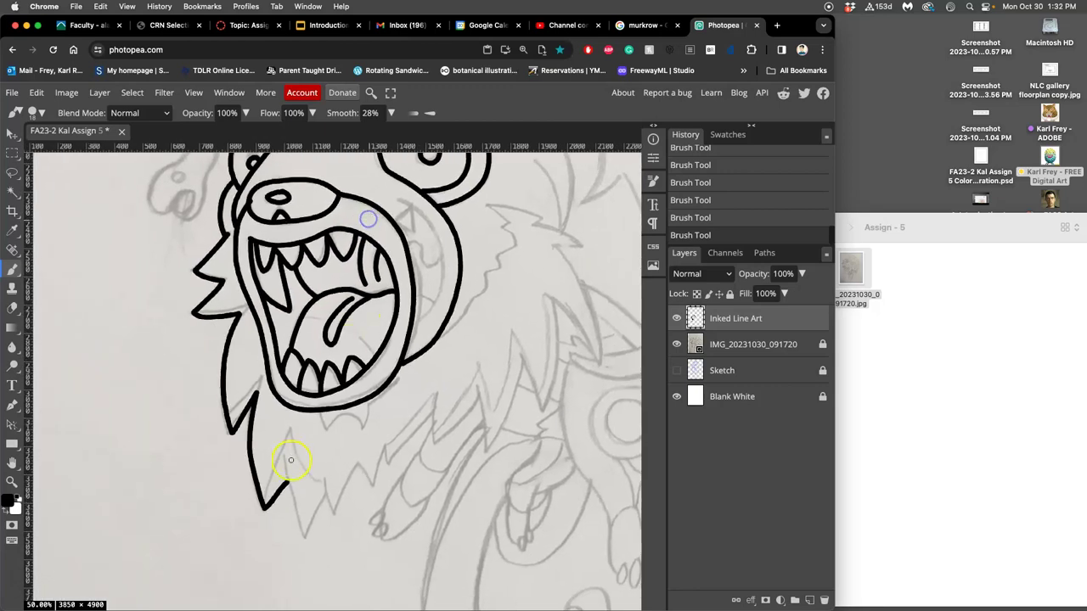
mouse_move(285, 457)
mouse_down()
mouse_move(310, 543)
mouse_move(324, 479)
mouse_move(338, 523)
mouse_move(359, 456)
mouse_move(376, 492)
mouse_move(388, 437)
mouse_move(406, 457)
mouse_move(436, 397)
mouse_move(434, 450)
mouse_move(480, 386)
mouse_up()
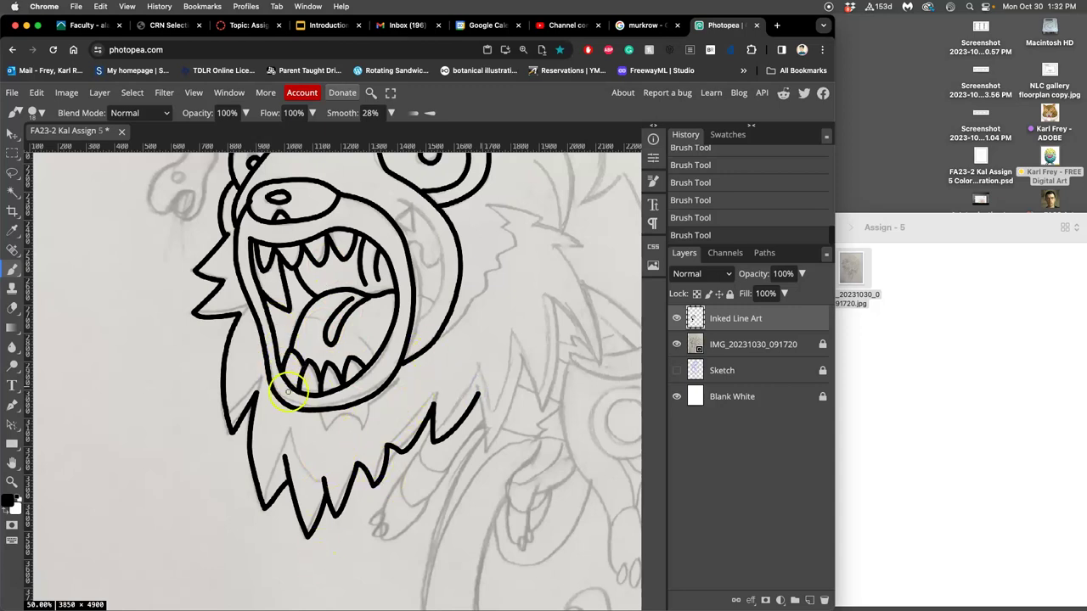
drag(478, 347, 381, 298)
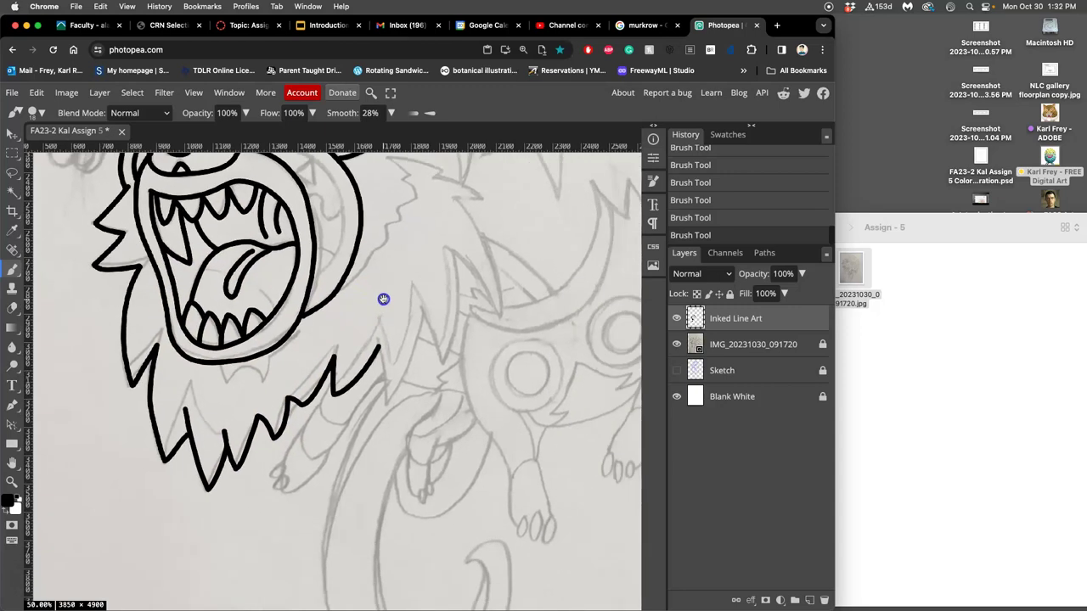
mouse_move(217, 367)
mouse_down()
mouse_move(225, 383)
mouse_move(255, 371)
mouse_move(262, 388)
mouse_move(268, 364)
mouse_up()
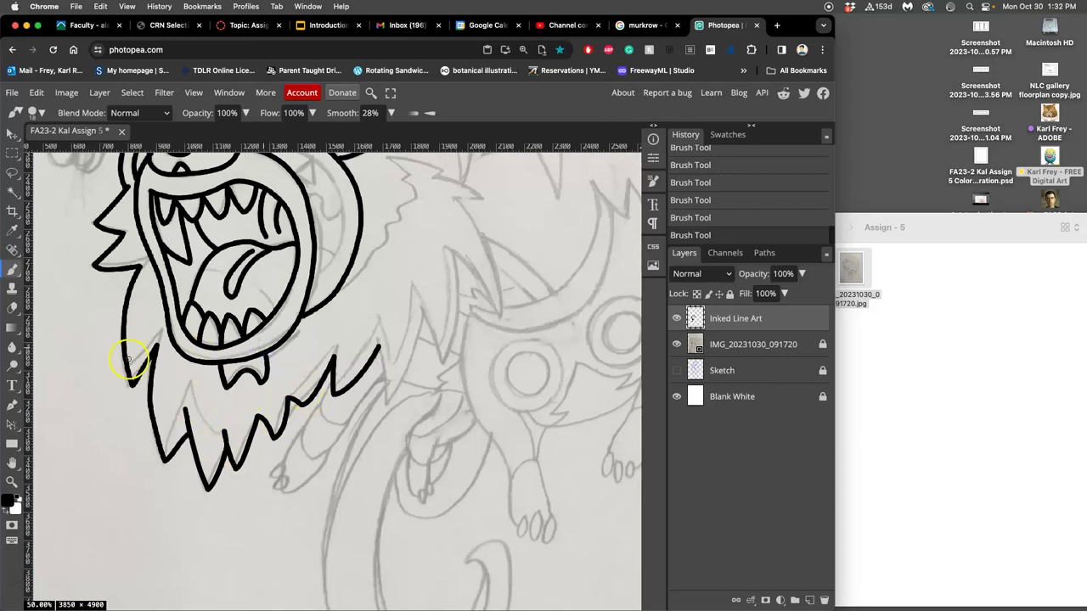
drag(133, 358, 161, 317)
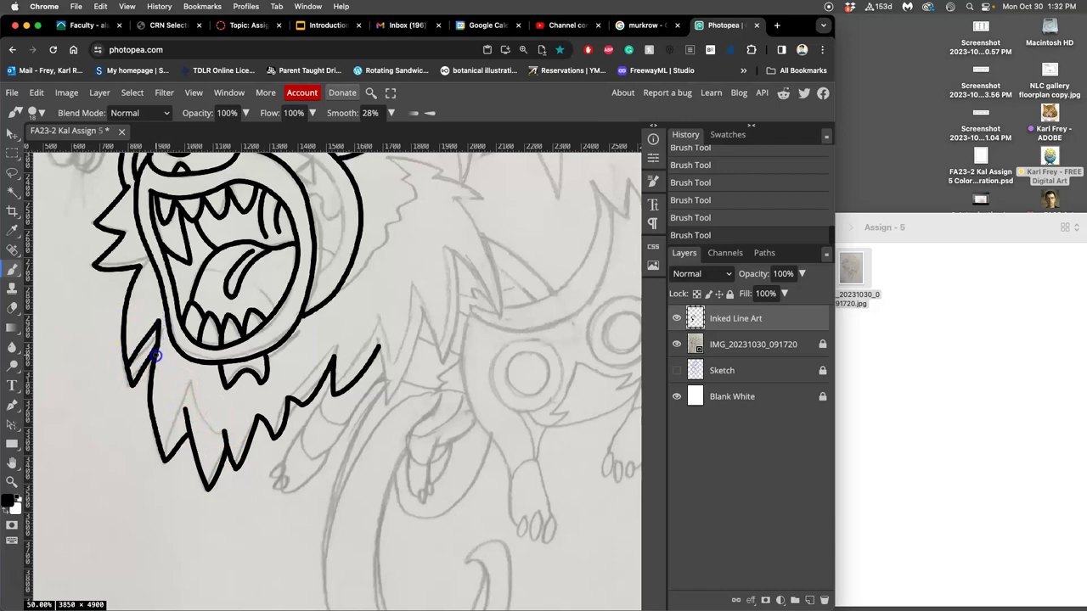
mouse_move(164, 456)
mouse_down()
mouse_move(185, 429)
mouse_move(166, 467)
mouse_move(192, 375)
mouse_move(215, 431)
mouse_up()
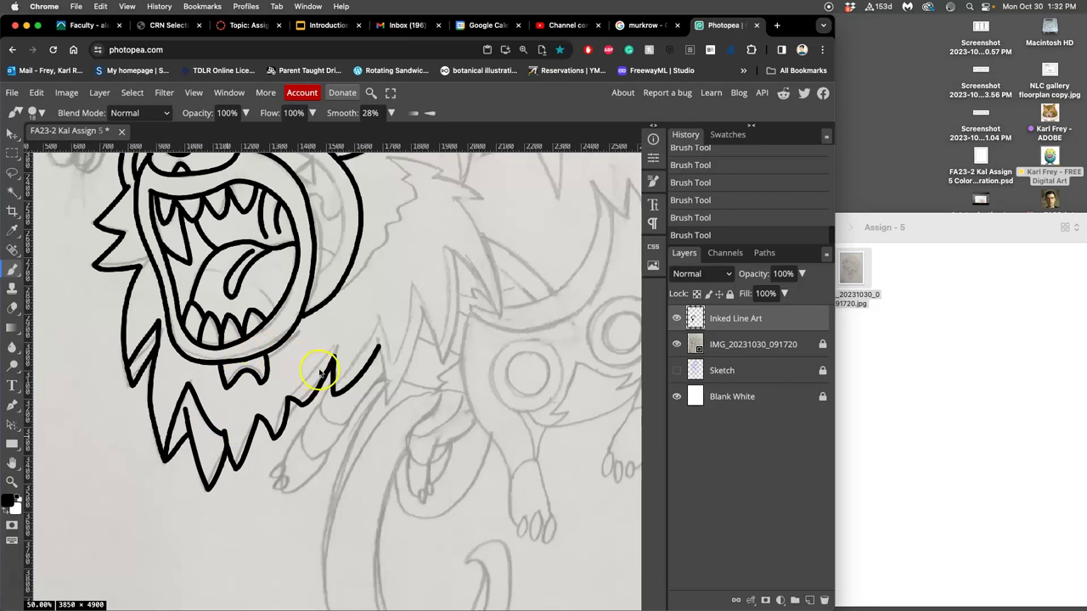
Extend the beard line down-left and add a fur spike on the mane's right side.
scroll(321, 368, down, 2)
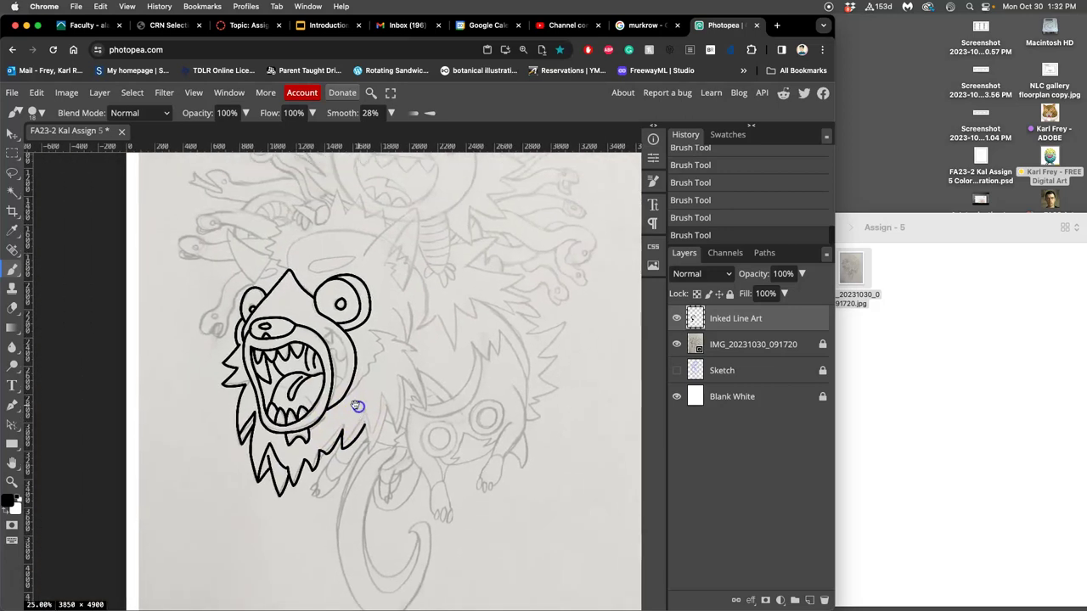
scroll(347, 433, up, 2)
mouse_move(399, 470)
mouse_down()
mouse_move(357, 498)
mouse_move(354, 512)
mouse_move(391, 422)
mouse_move(414, 497)
mouse_move(429, 405)
mouse_move(456, 497)
mouse_move(470, 372)
mouse_up()
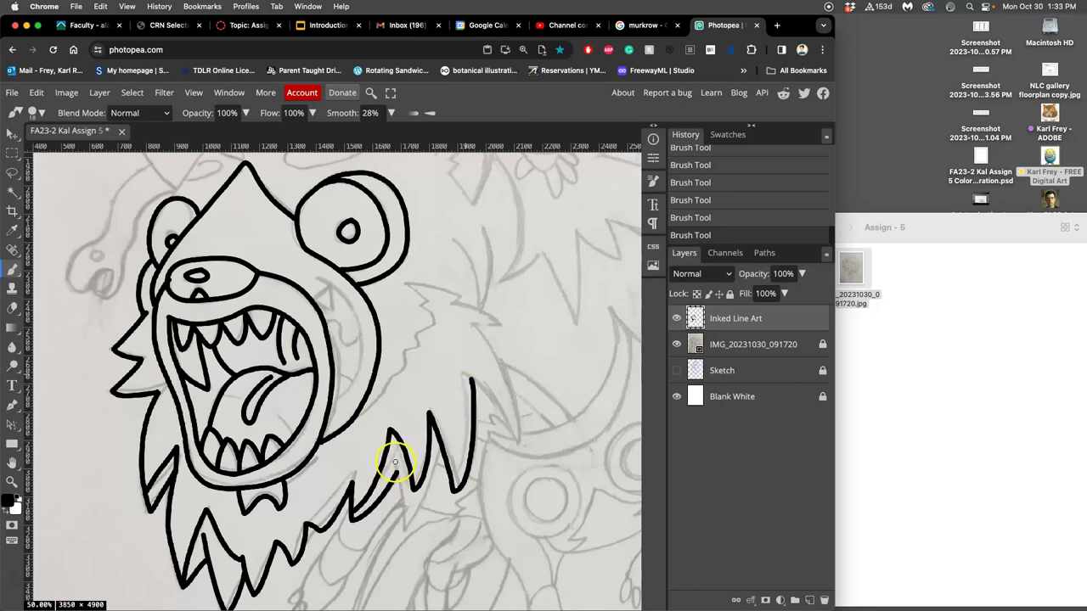
mouse_move(395, 455)
mouse_down()
mouse_move(405, 537)
mouse_move(441, 440)
mouse_up()
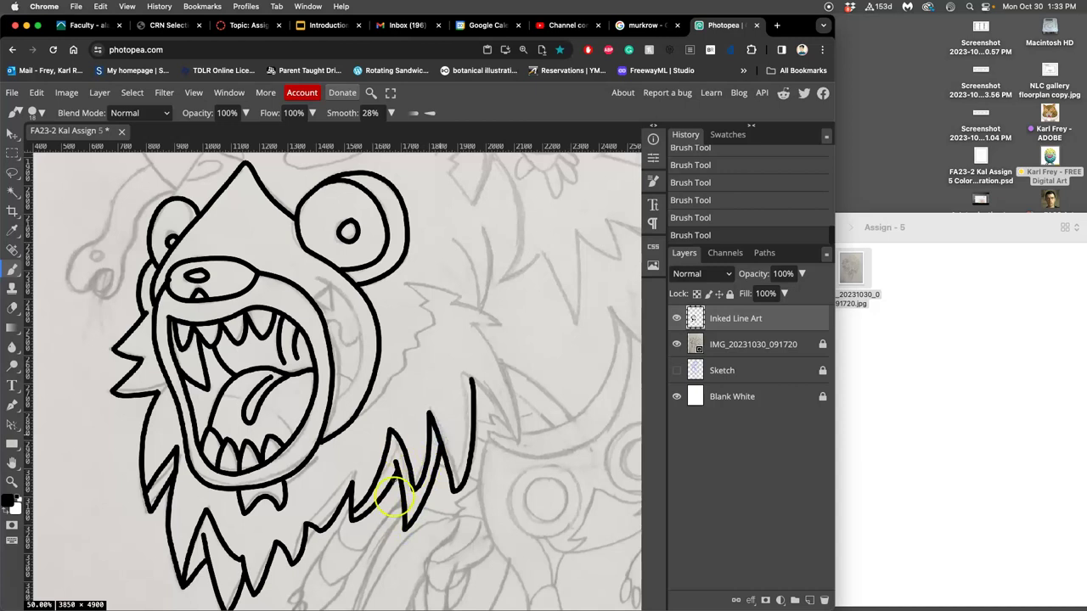
mouse_move(394, 396)
mouse_down()
mouse_move(495, 307)
mouse_move(472, 407)
mouse_move(466, 297)
mouse_move(400, 400)
mouse_move(412, 390)
mouse_up()
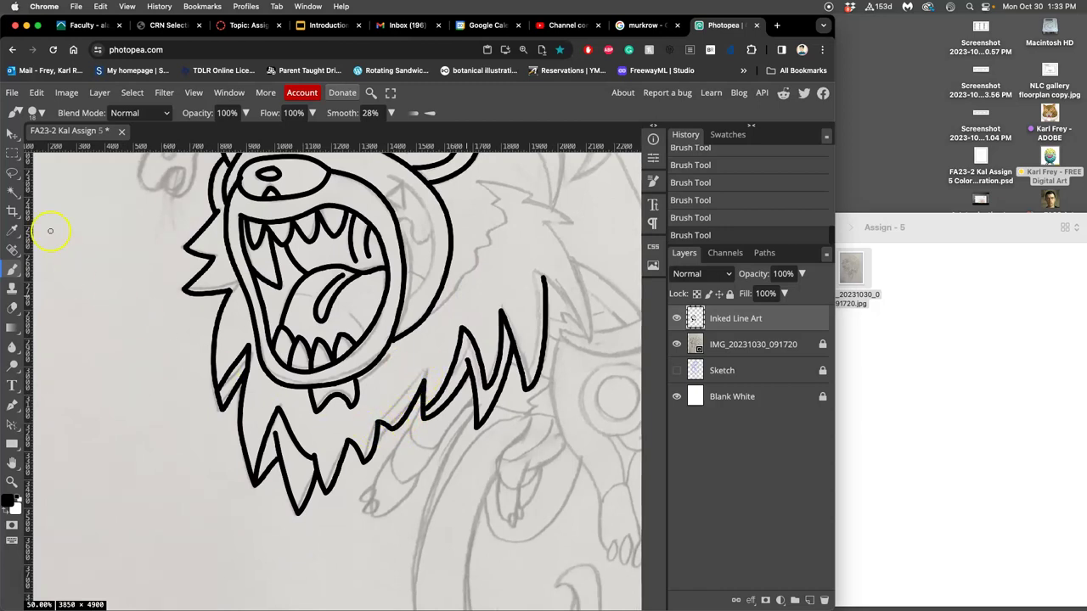
Lasso the stray ink on the fur and delete it, then clear the selection.
click(12, 172)
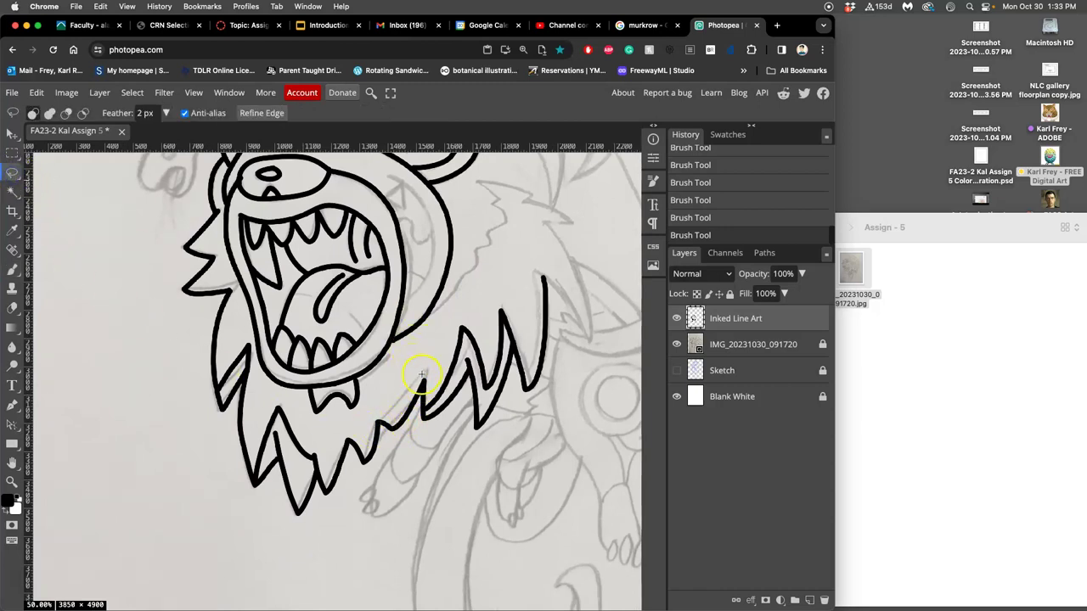
drag(421, 373, 421, 380)
mouse_move(415, 422)
mouse_down()
mouse_move(381, 425)
mouse_move(390, 376)
mouse_up()
key(Delete)
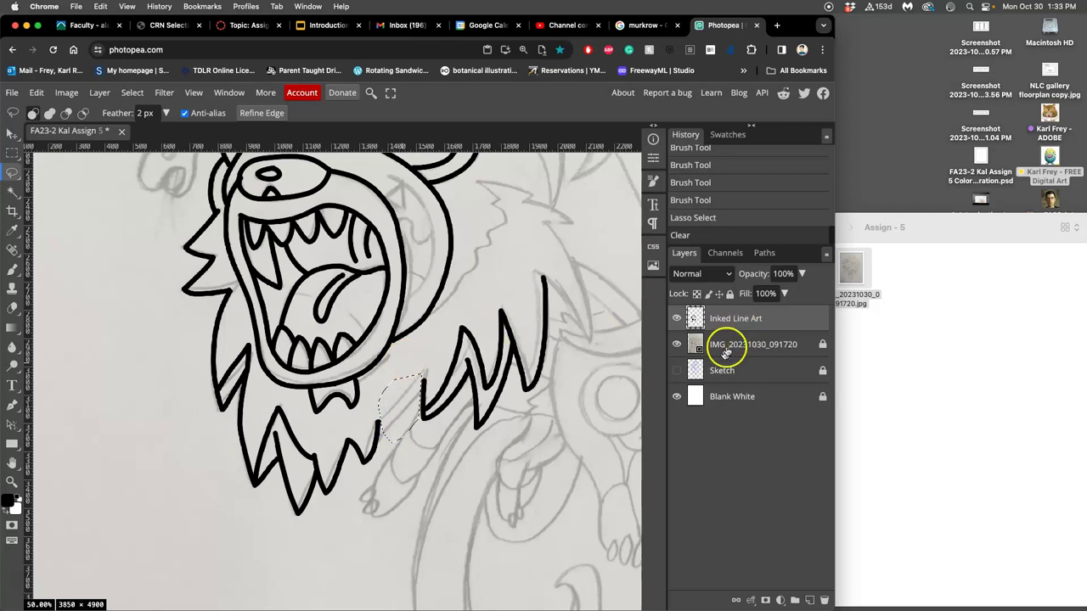
click(449, 364)
click(60, 182)
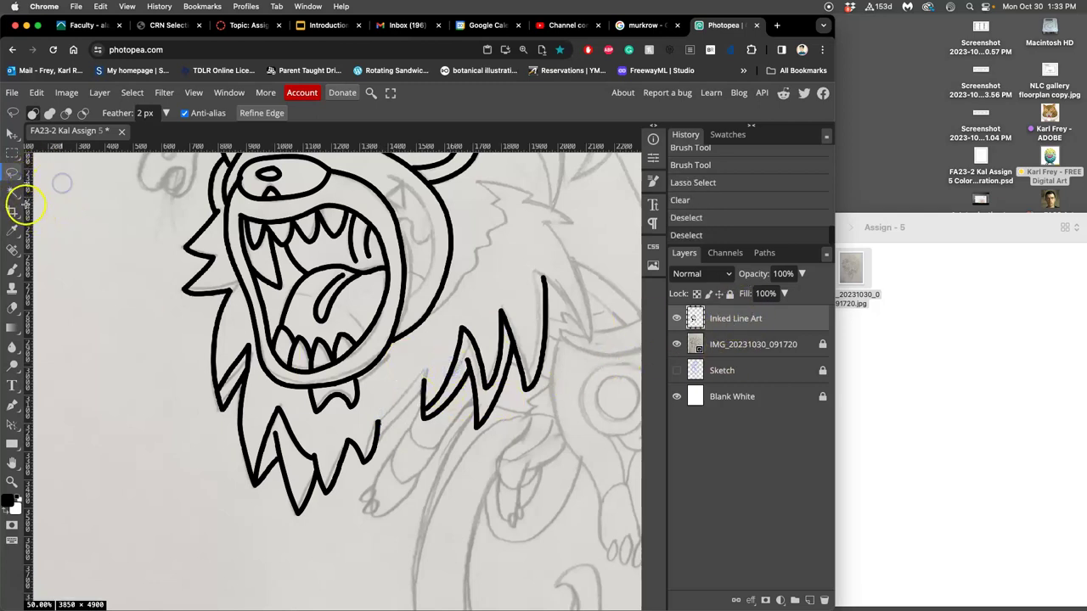
Ink a fur stroke below the mouth joining the mane line, then undo and retry the zigzag.
click(13, 270)
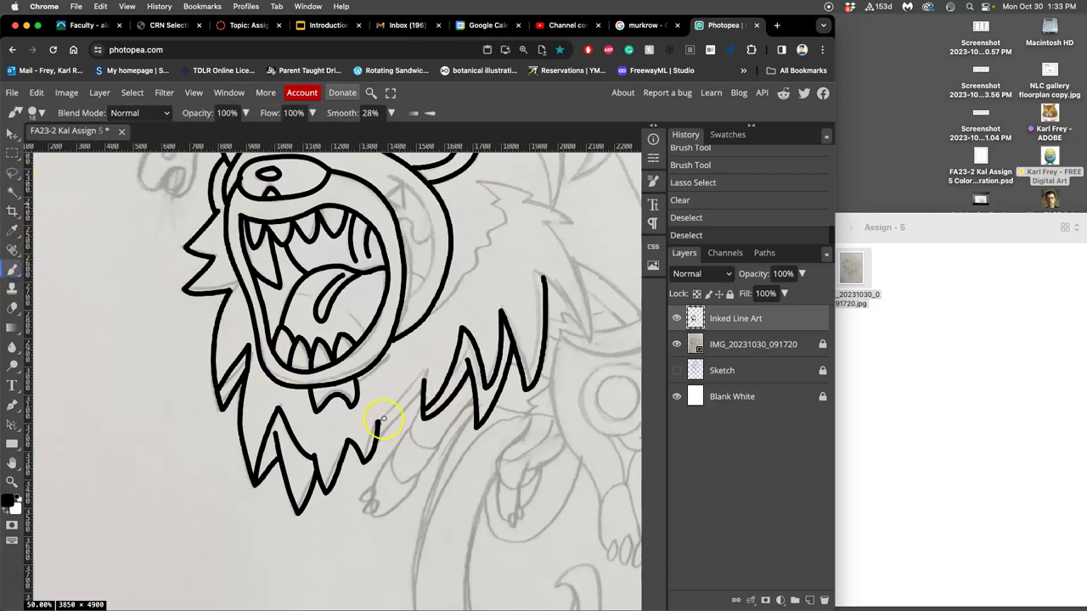
mouse_move(382, 420)
mouse_down()
mouse_move(392, 449)
mouse_move(415, 387)
mouse_move(413, 412)
mouse_up()
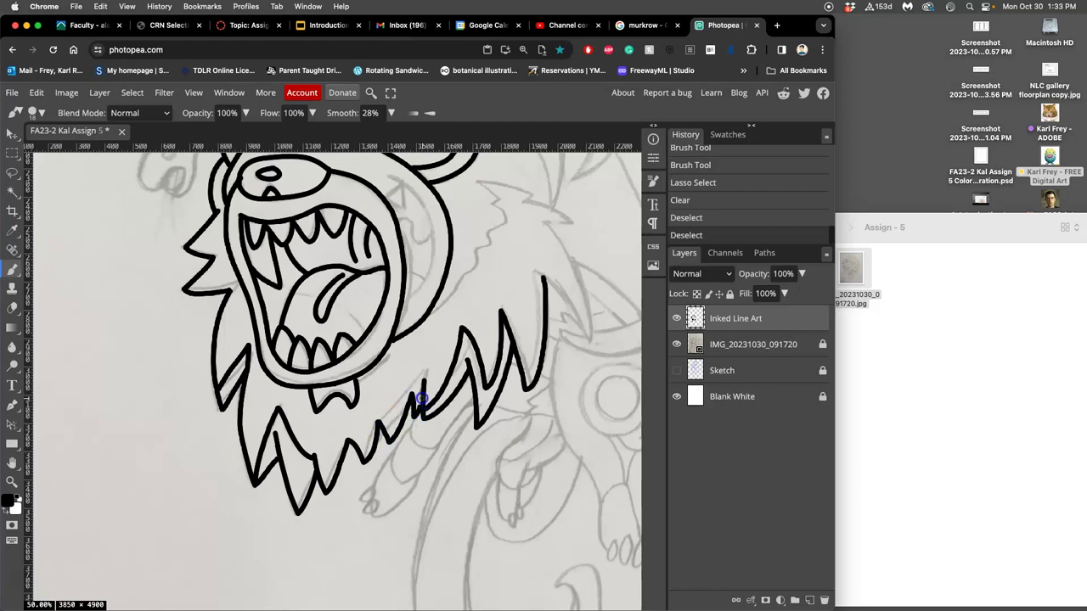
drag(424, 380, 424, 381)
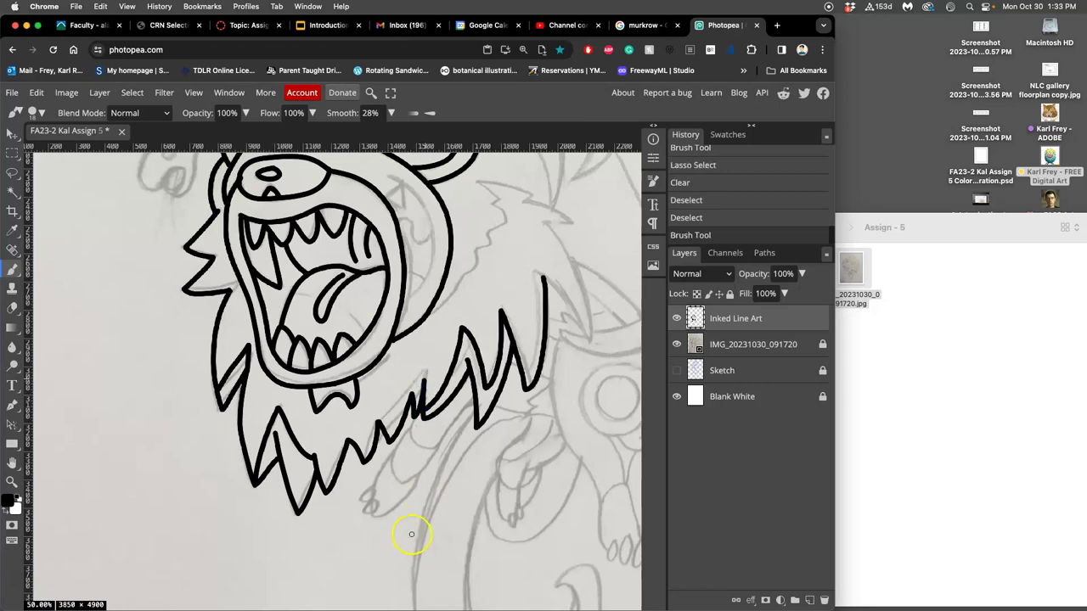
key(super+z)
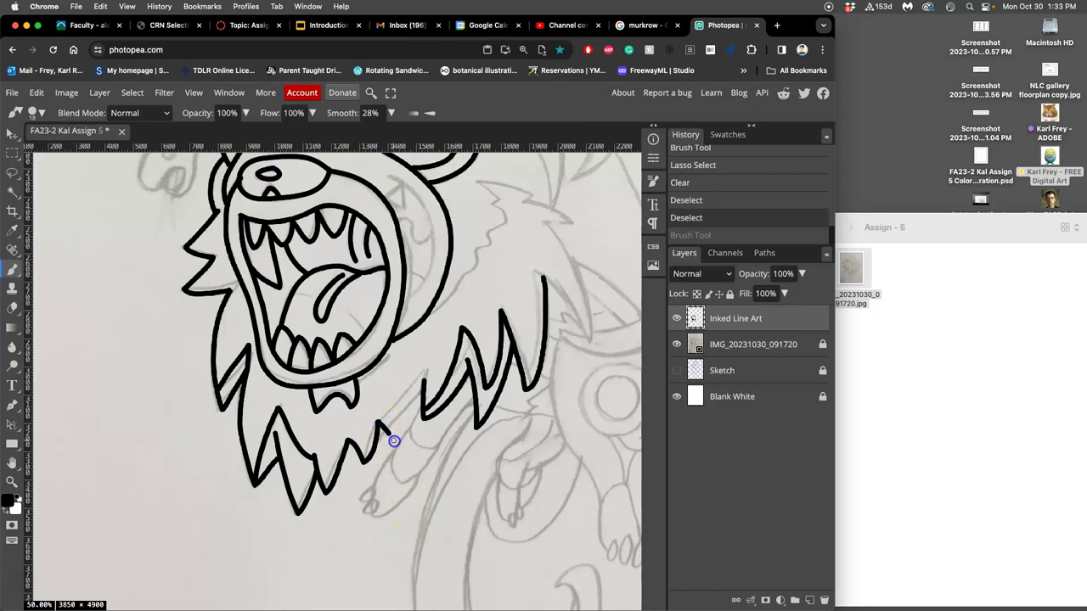
mouse_move(394, 442)
mouse_down()
mouse_move(396, 402)
mouse_move(418, 438)
mouse_move(420, 369)
mouse_up()
key(super+shift+z)
key(super+z)
Redraw the fur line from its tip, ending with a hooked fur spike.
click(378, 422)
mouse_move(378, 422)
mouse_down()
mouse_move(391, 441)
mouse_move(414, 389)
mouse_move(425, 416)
mouse_up()
key(super+z)
mouse_move(378, 422)
mouse_down()
mouse_move(392, 446)
mouse_move(415, 394)
mouse_up()
drag(422, 404, 422, 404)
key(super+z)
mouse_move(378, 422)
mouse_down()
mouse_move(396, 438)
mouse_move(408, 398)
mouse_move(429, 411)
mouse_up()
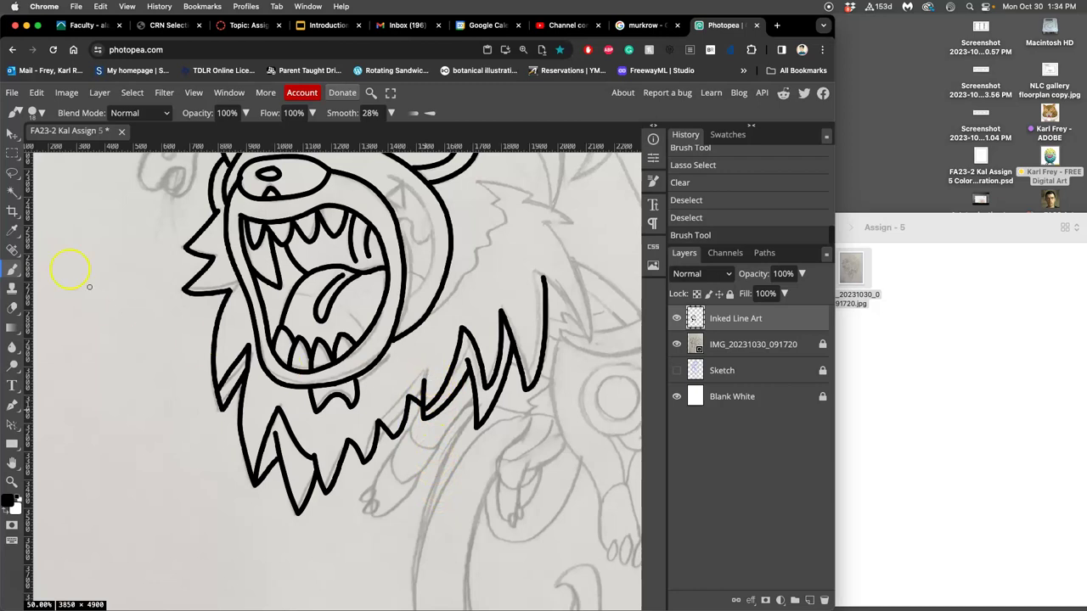
Lasso and delete the stray stroke beside the fur spike, then bring the whole head into view.
click(12, 172)
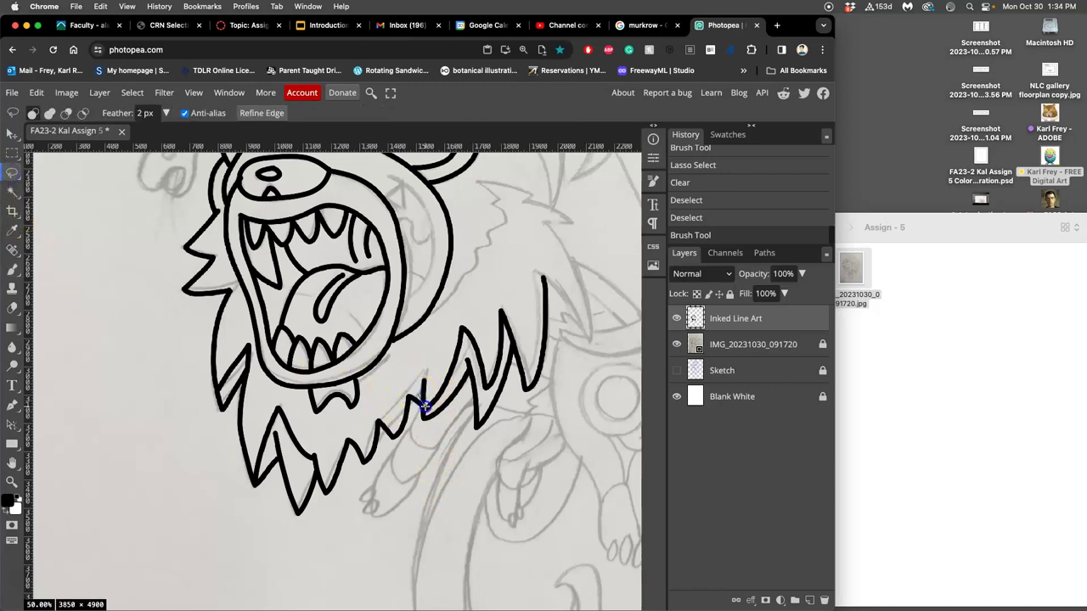
drag(435, 379, 417, 371)
key(Delete)
key(ctrl+d)
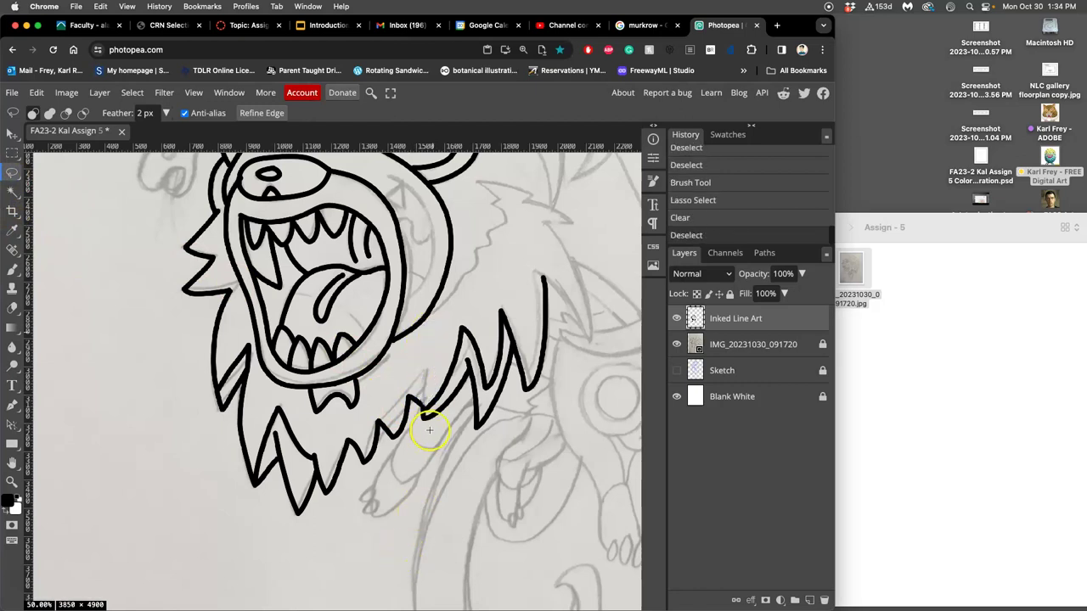
drag(438, 424, 413, 488)
drag(439, 417, 400, 478)
drag(422, 412, 420, 415)
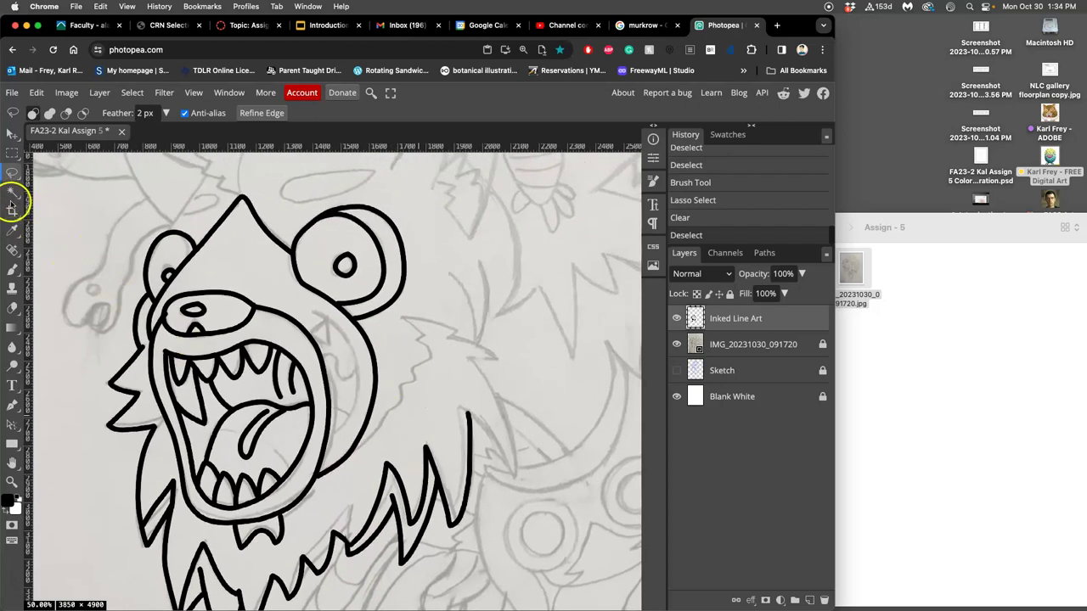
Ink two inner cheek lines beside the mouth's right side, extending one up toward the ear.
click(13, 269)
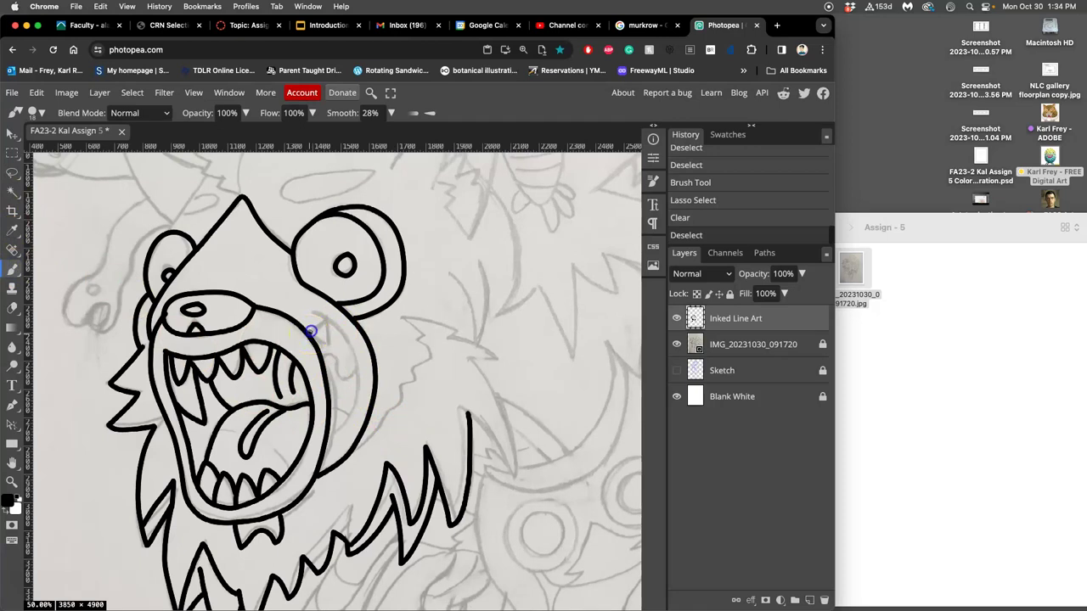
mouse_move(310, 331)
mouse_down()
mouse_move(330, 319)
mouse_move(355, 352)
mouse_move(356, 404)
mouse_move(325, 450)
mouse_up()
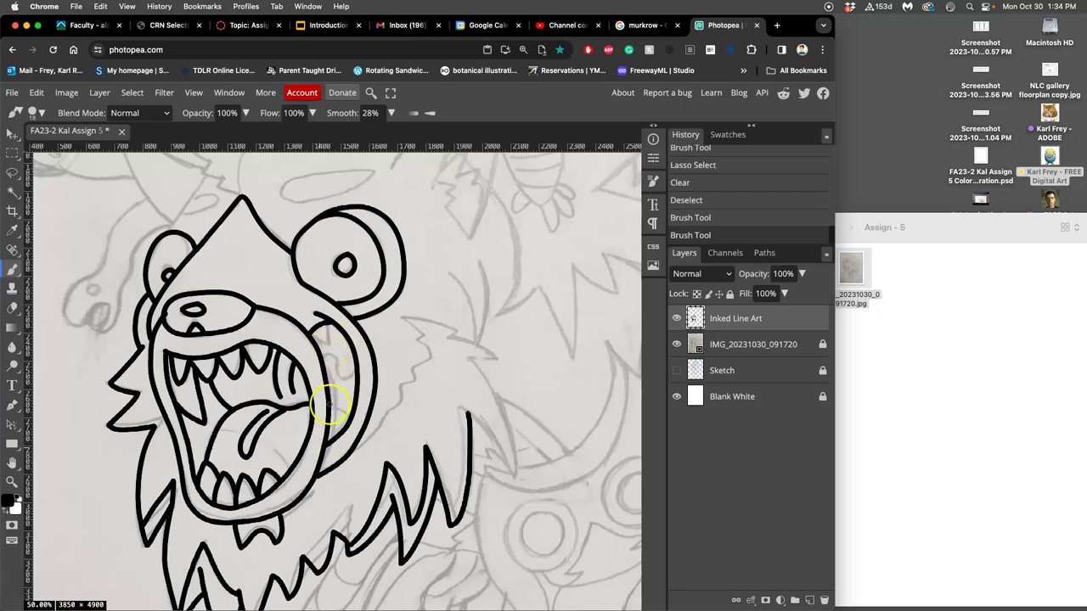
drag(341, 413, 353, 429)
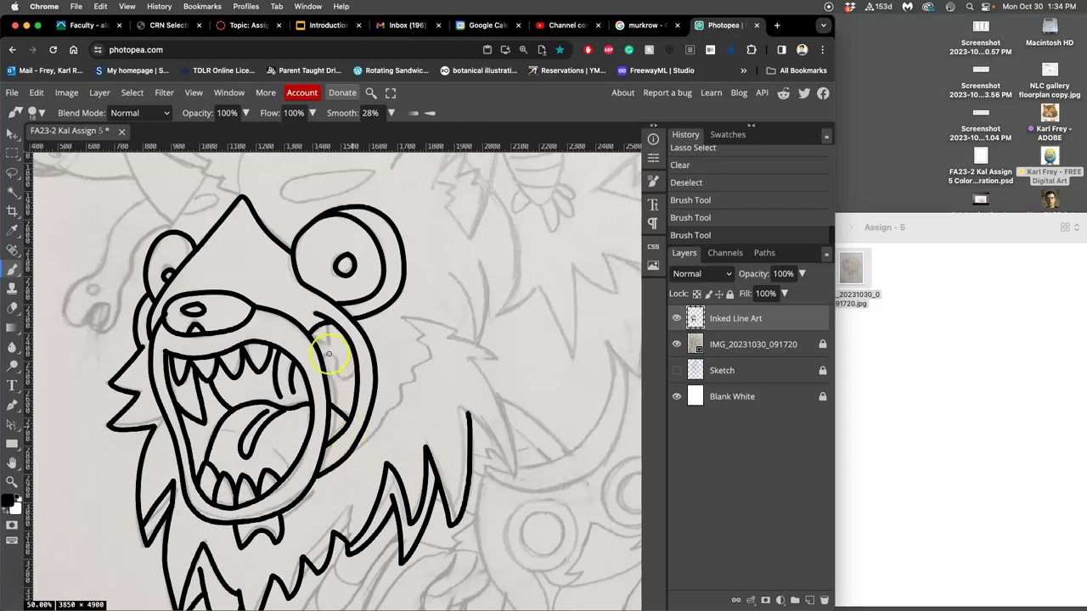
mouse_move(324, 359)
mouse_down()
mouse_move(343, 362)
mouse_move(341, 384)
mouse_move(359, 379)
mouse_up()
drag(333, 351, 328, 316)
Undo the stray stroke inside the mouth and thicken the lip line above the tongue.
scroll(357, 442, left, 5)
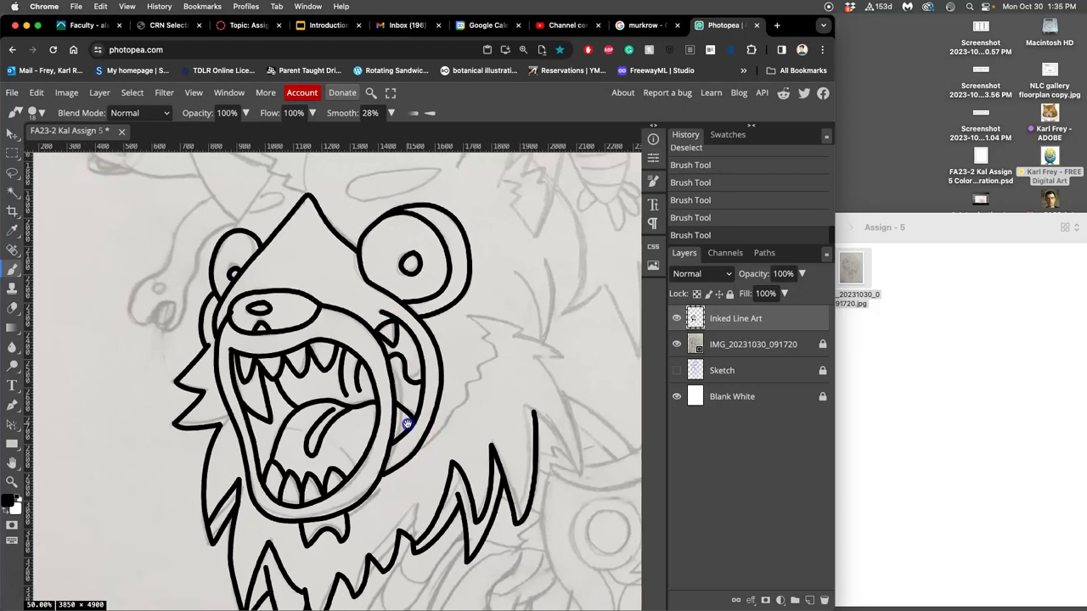
drag(350, 421, 374, 414)
key(super+z)
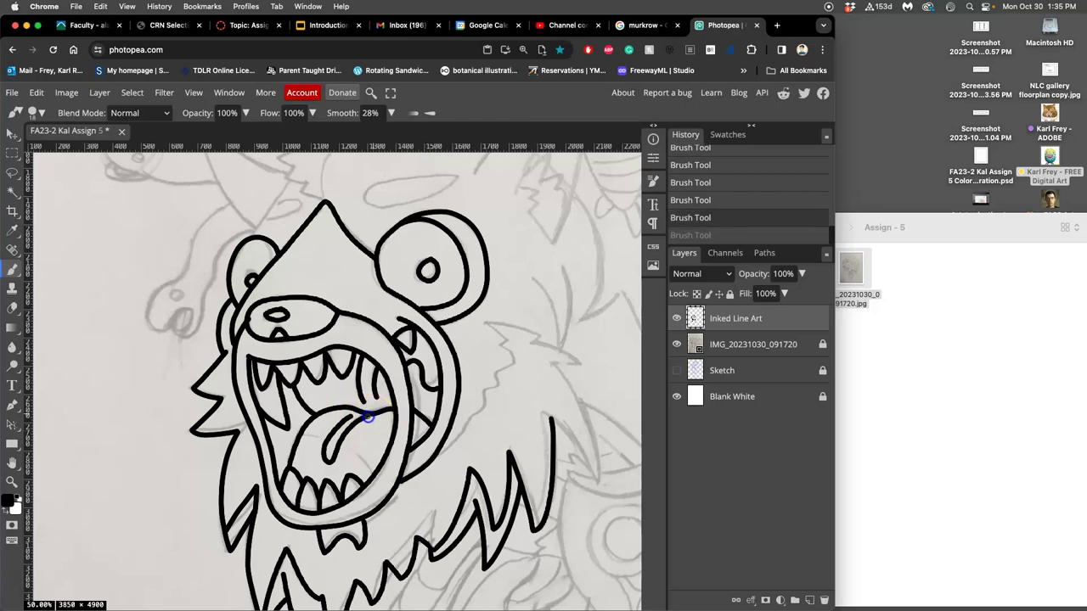
scroll(375, 411, up, 5)
scroll(515, 406, down, 1)
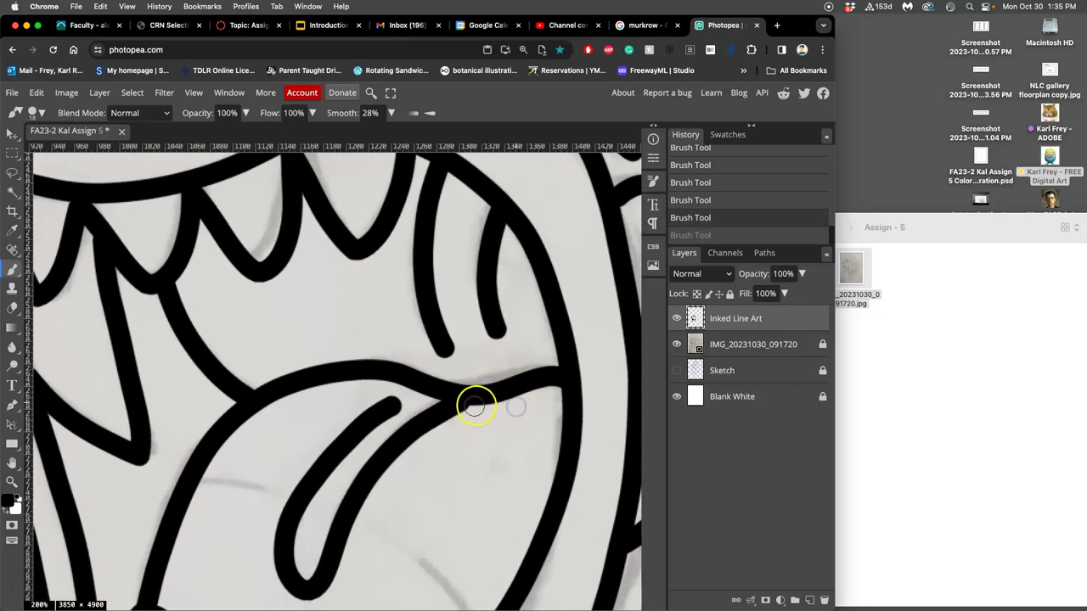
drag(467, 401, 429, 420)
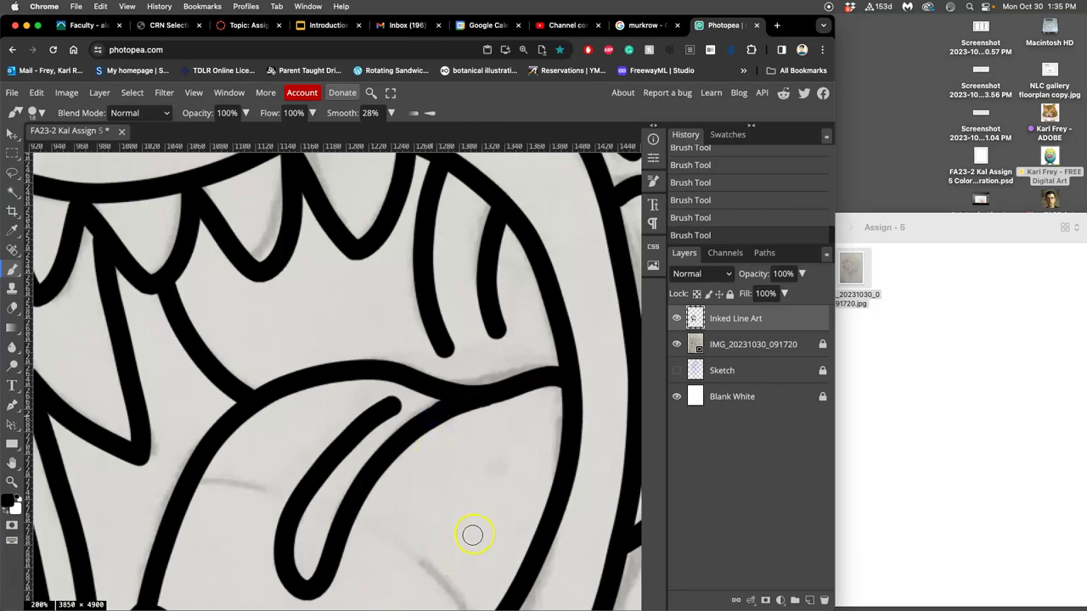
Shift the view down to show more of the mane and switch to the Lasso tool.
scroll(475, 523, down, 5)
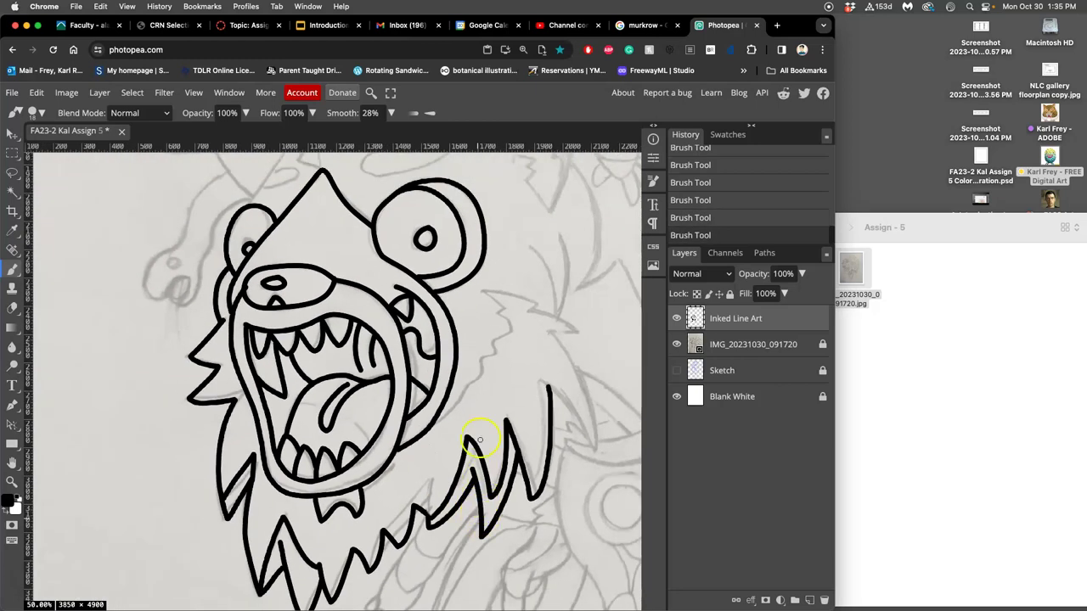
drag(498, 311, 482, 342)
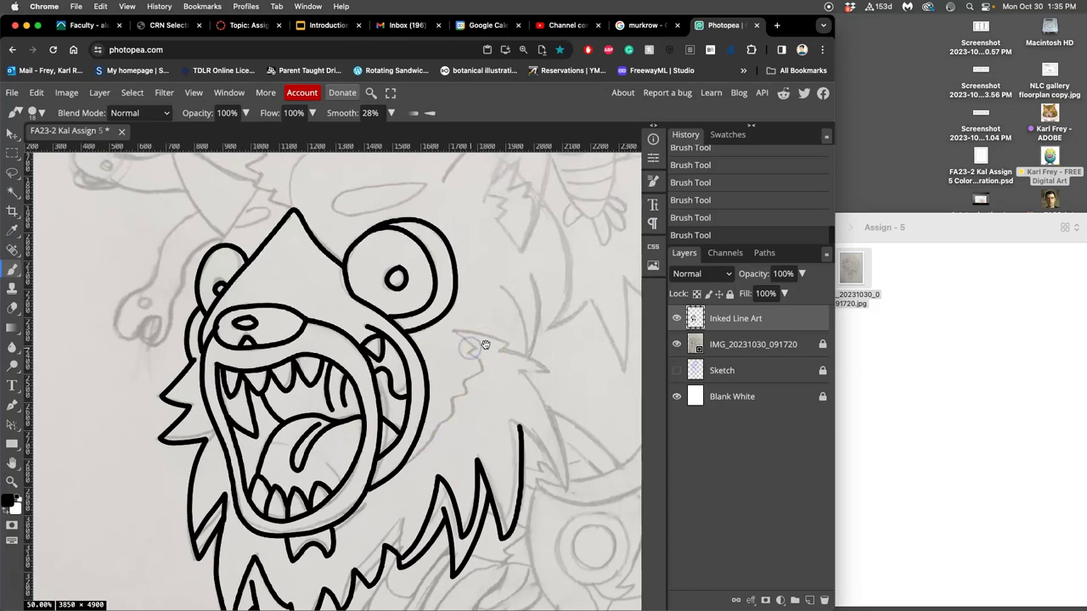
scroll(475, 335, down, 4)
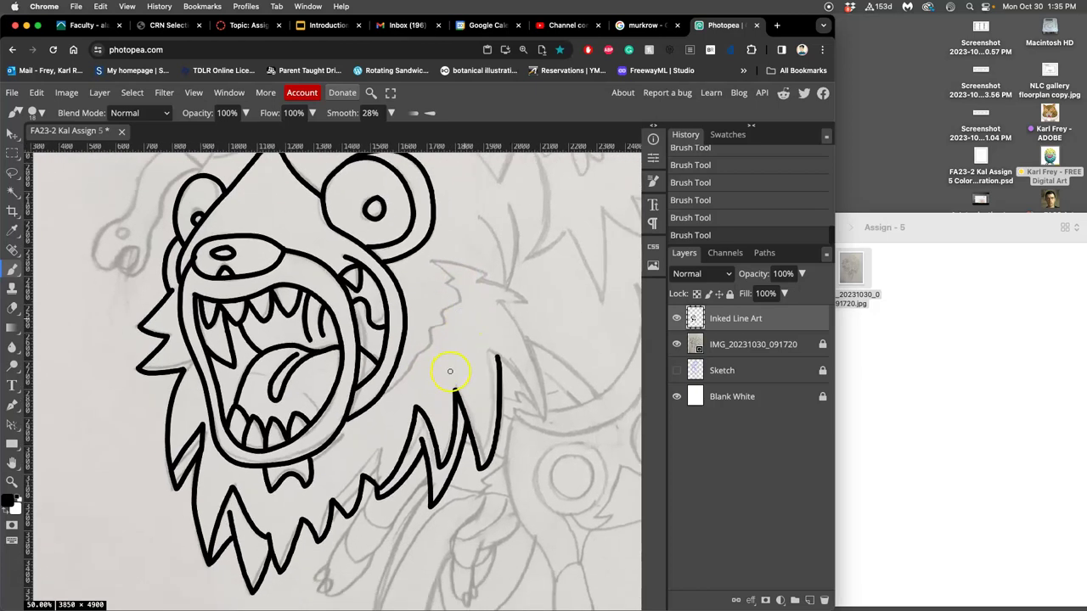
scroll(462, 371, up, 2)
scroll(413, 376, down, 5)
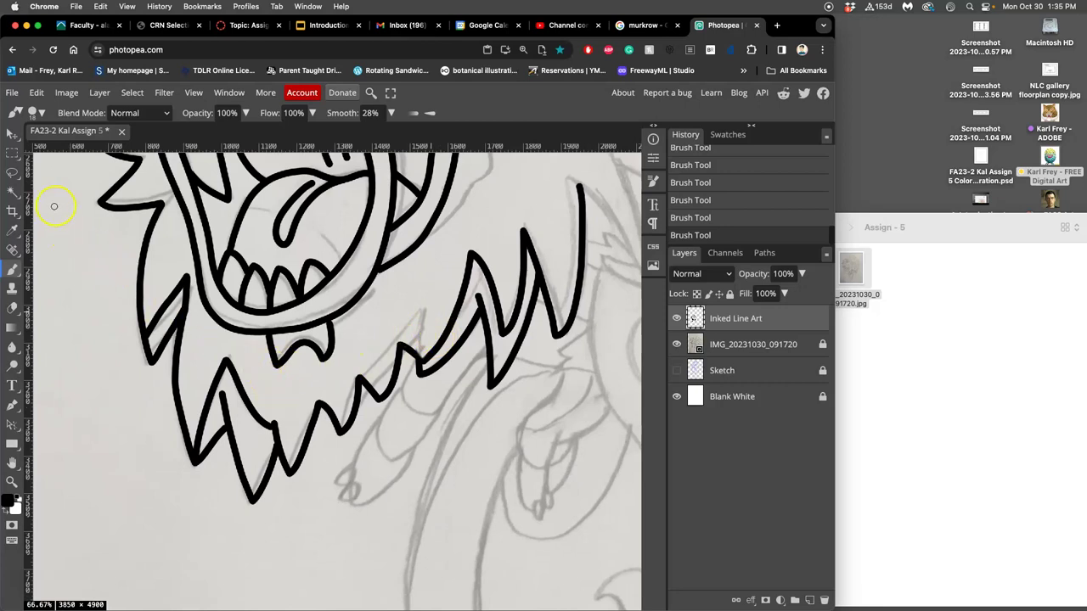
click(12, 173)
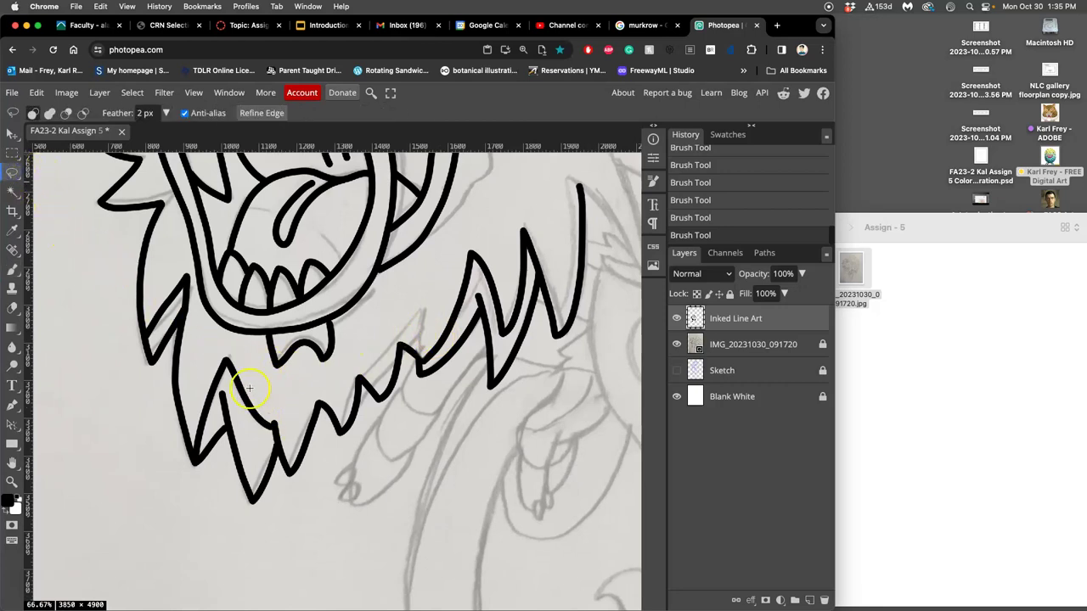